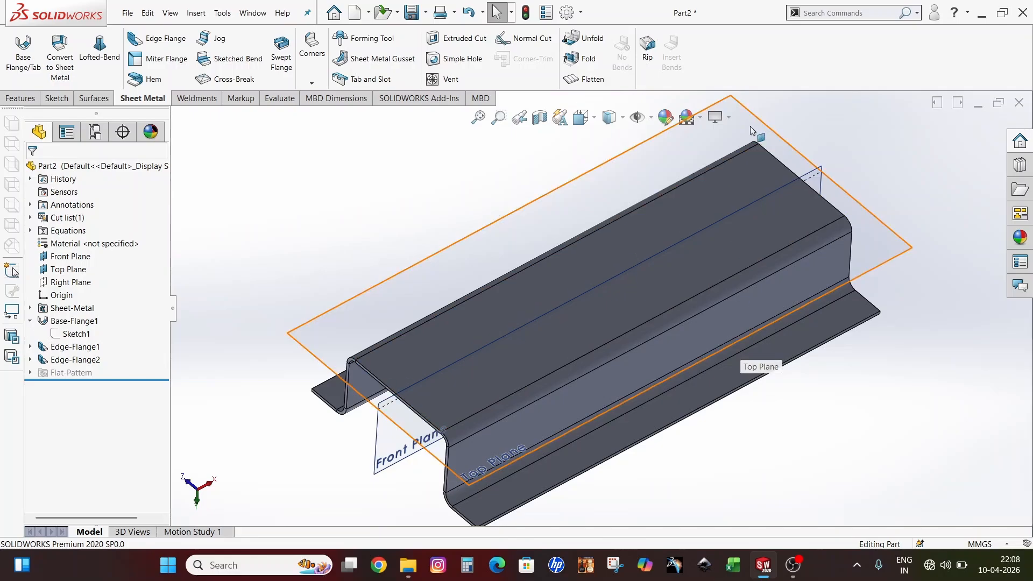
Zoom and orbit around the finished hat channel to inspect it
{"action": "scroll", "coordinate": [680, 333], "scroll_direction": "up", "scroll_amount": 2}
{"action": "scroll", "coordinate": [674, 338], "scroll_direction": "down", "scroll_amount": 1}
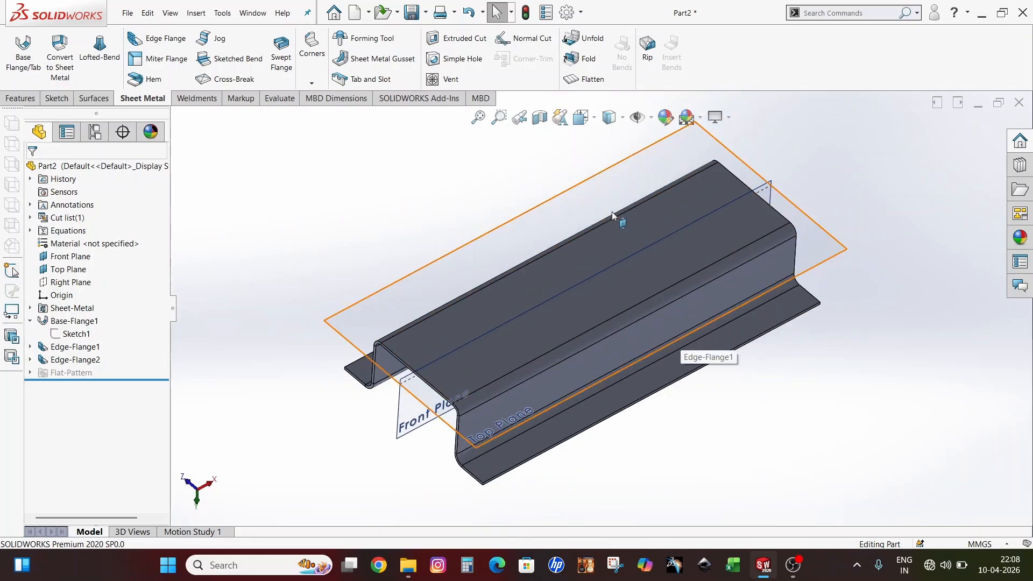
{"action": "scroll", "coordinate": [612, 213], "scroll_direction": "up", "scroll_amount": 2}
{"action": "scroll", "coordinate": [631, 251], "scroll_direction": "down", "scroll_amount": 2}
{"action": "scroll", "coordinate": [618, 321], "scroll_direction": "up", "scroll_amount": 3}
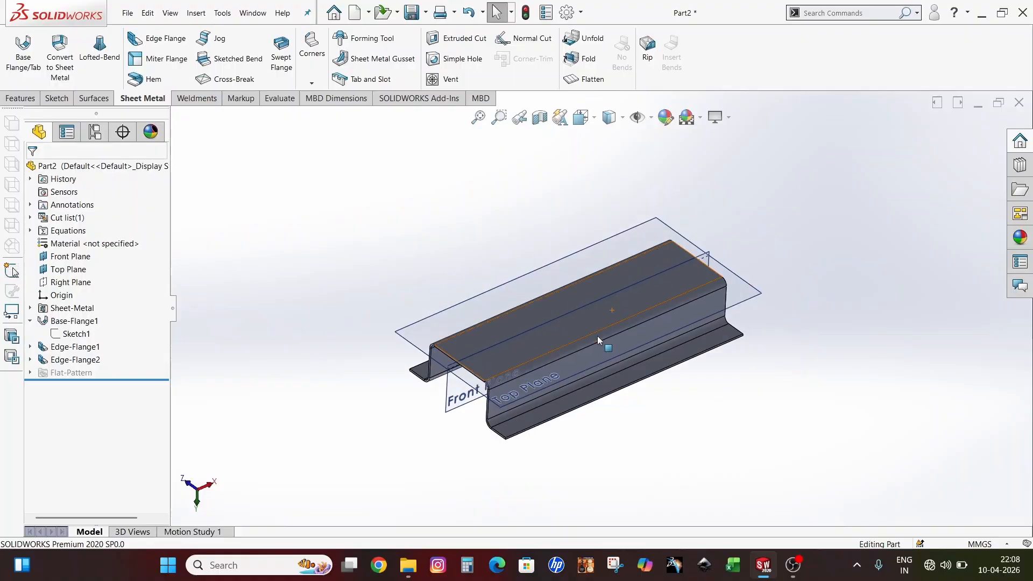
{"action": "scroll", "coordinate": [597, 335], "scroll_direction": "down", "scroll_amount": 3}
{"action": "scroll", "coordinate": [656, 317], "scroll_direction": "down", "scroll_amount": 1}
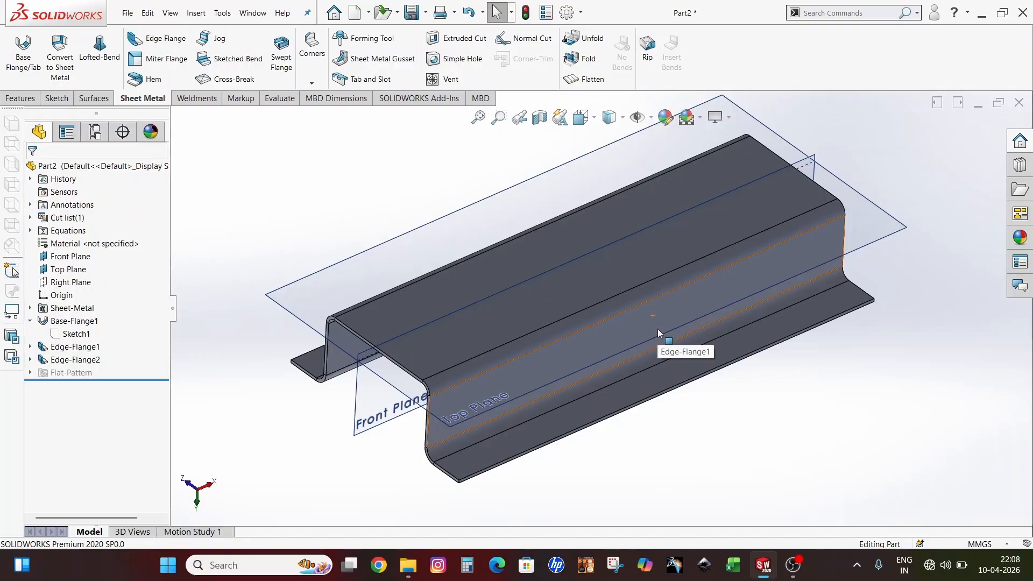
{"action": "scroll", "coordinate": [657, 328], "scroll_direction": "down", "scroll_amount": 3}
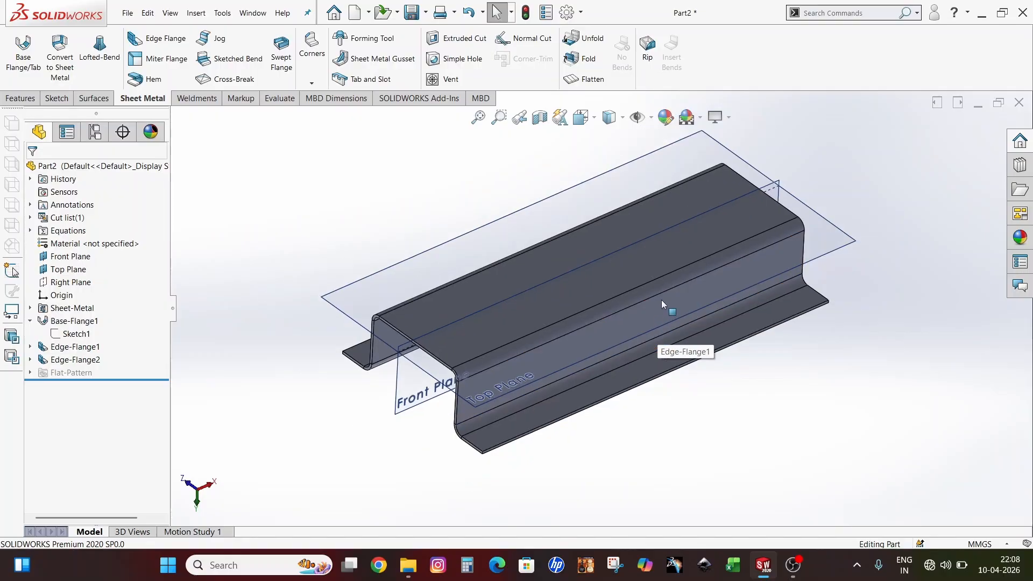
{"action": "middle_click_drag", "start_coordinate": [660, 305], "coordinate": [652, 330]}
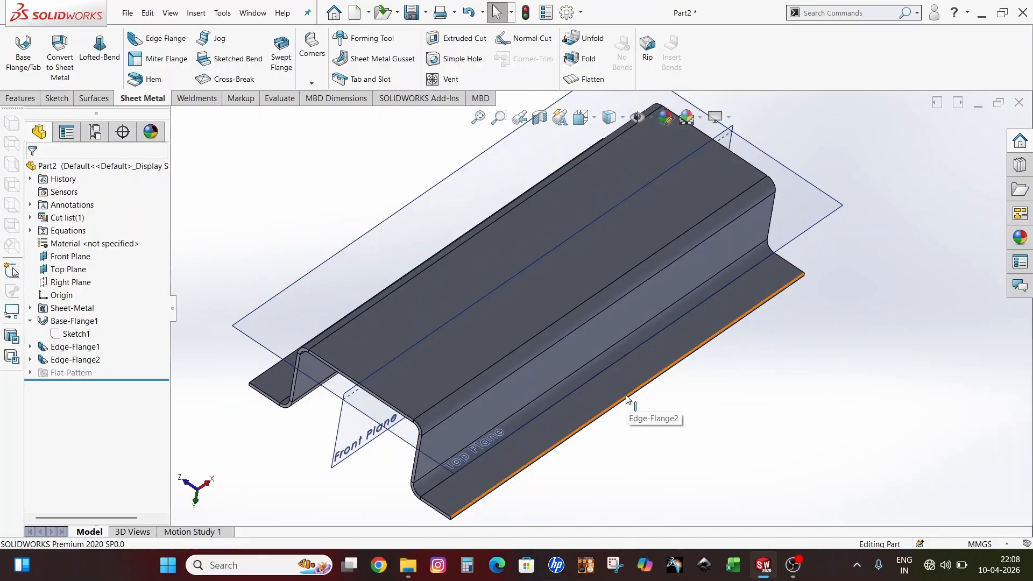
{"action": "scroll", "coordinate": [630, 401], "scroll_direction": "up", "scroll_amount": 1}
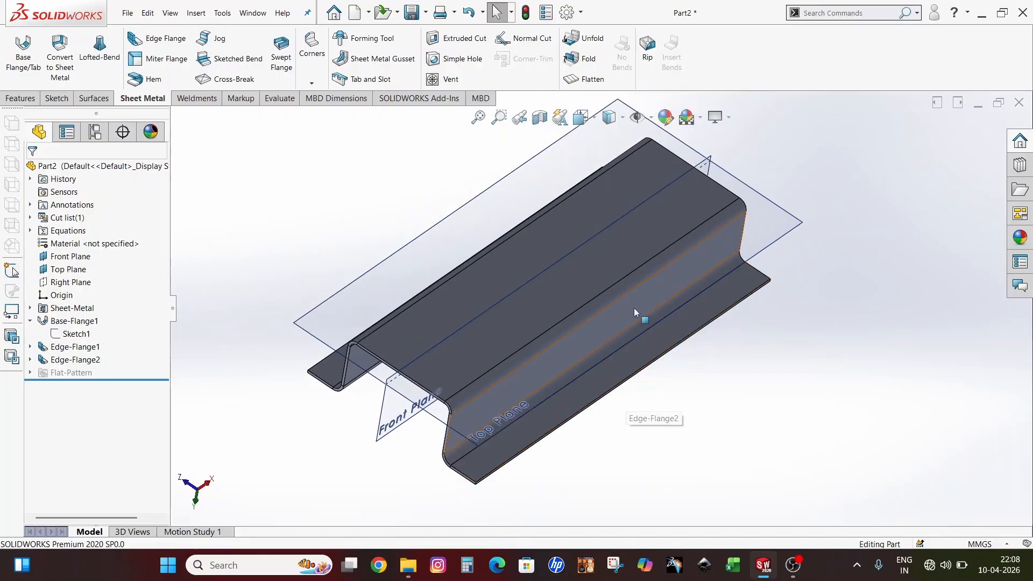
{"action": "scroll", "coordinate": [571, 257], "scroll_direction": "up", "scroll_amount": 1}
{"action": "scroll", "coordinate": [577, 254], "scroll_direction": "down", "scroll_amount": 1}
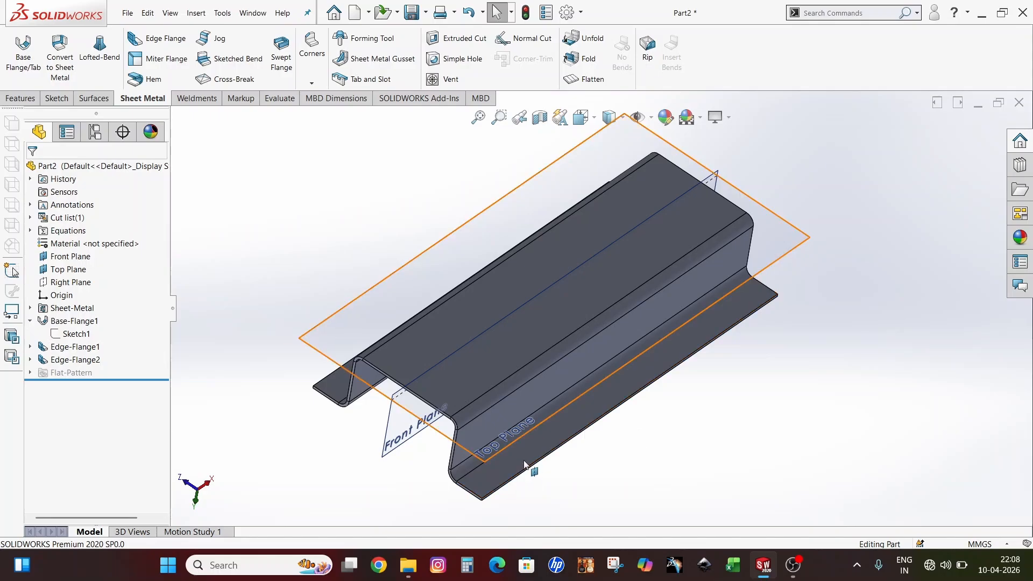
{"action": "scroll", "coordinate": [528, 415], "scroll_direction": "up", "scroll_amount": 1}
{"action": "scroll", "coordinate": [528, 414], "scroll_direction": "down", "scroll_amount": 2}
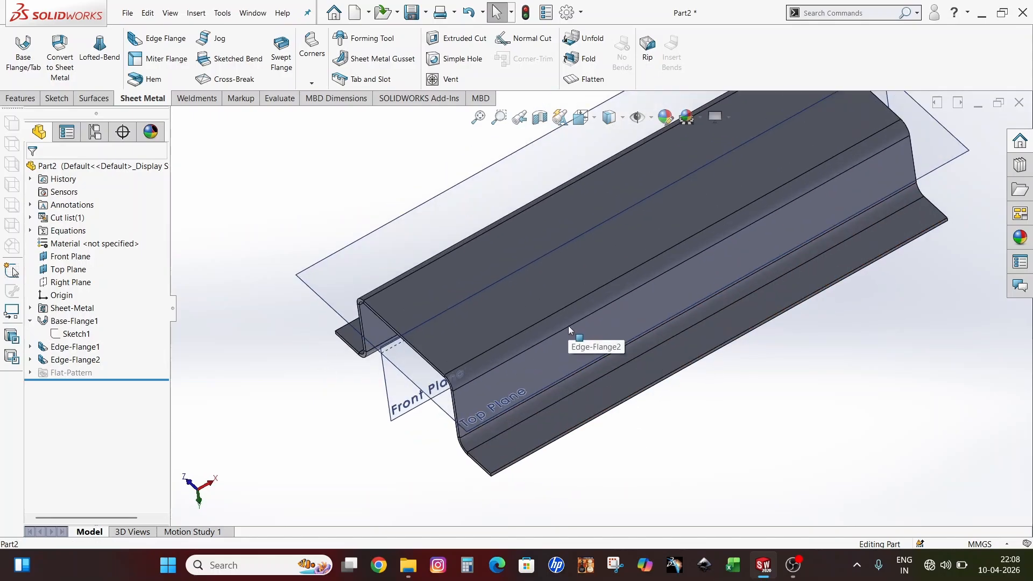
Show the 15 mm top flange, 25 mm side flange and 45 mm base plate dimensions, then clear the selection
{"action": "left_click", "coordinate": [527, 437]}
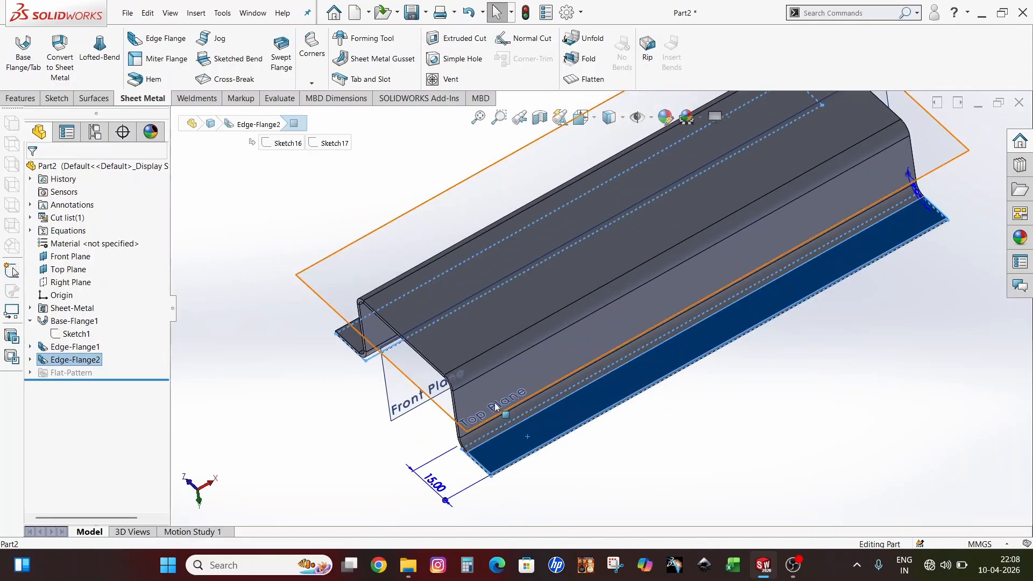
{"action": "left_click", "coordinate": [499, 379]}
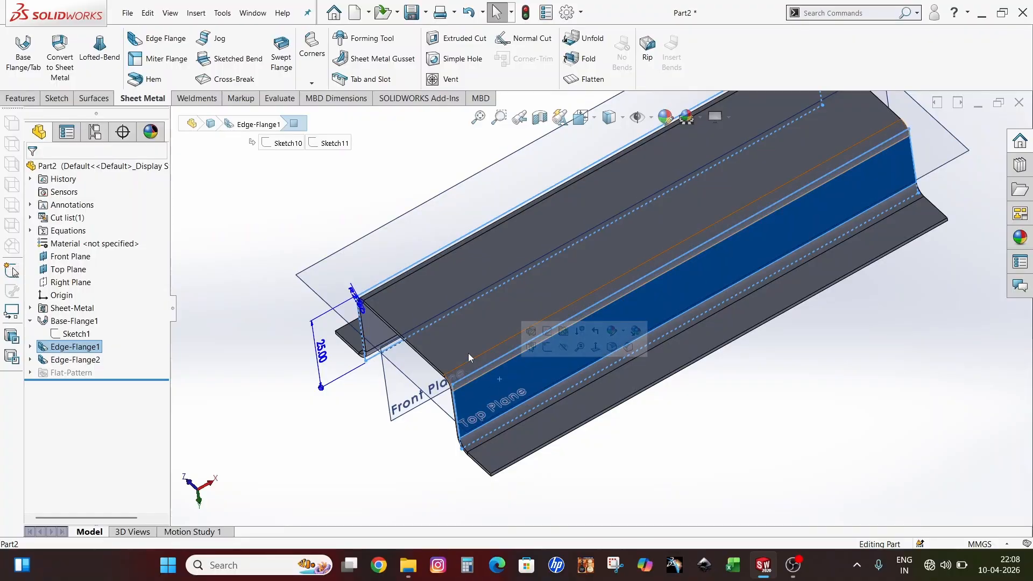
{"action": "left_click", "coordinate": [456, 337]}
{"action": "scroll", "coordinate": [775, 176], "scroll_direction": "up", "scroll_amount": 3}
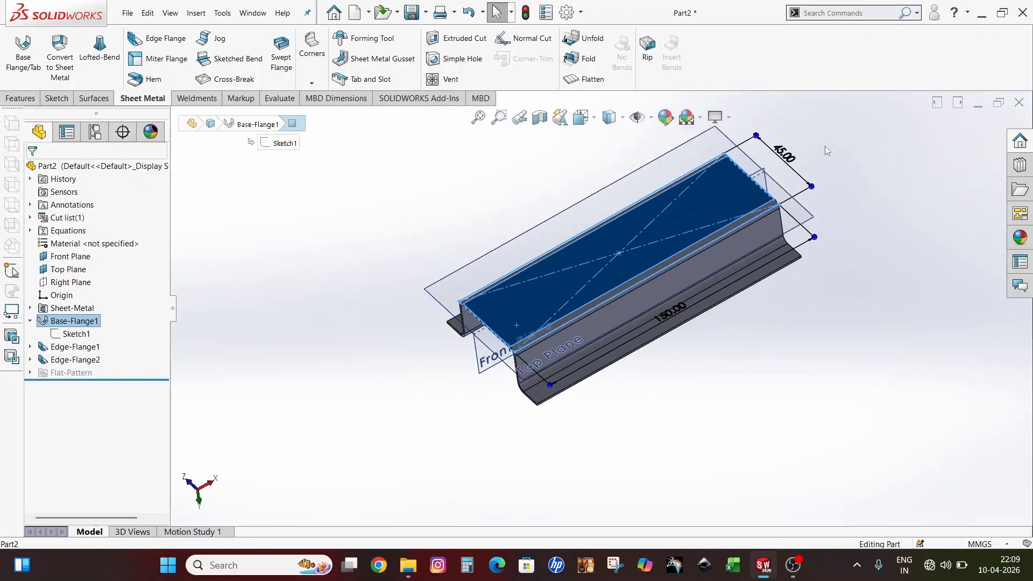
{"action": "scroll", "coordinate": [773, 172], "scroll_direction": "down", "scroll_amount": 2}
{"action": "middle_click_drag", "start_coordinate": [726, 209], "coordinate": [744, 211]}
{"action": "scroll", "coordinate": [668, 315], "scroll_direction": "up", "scroll_amount": 3}
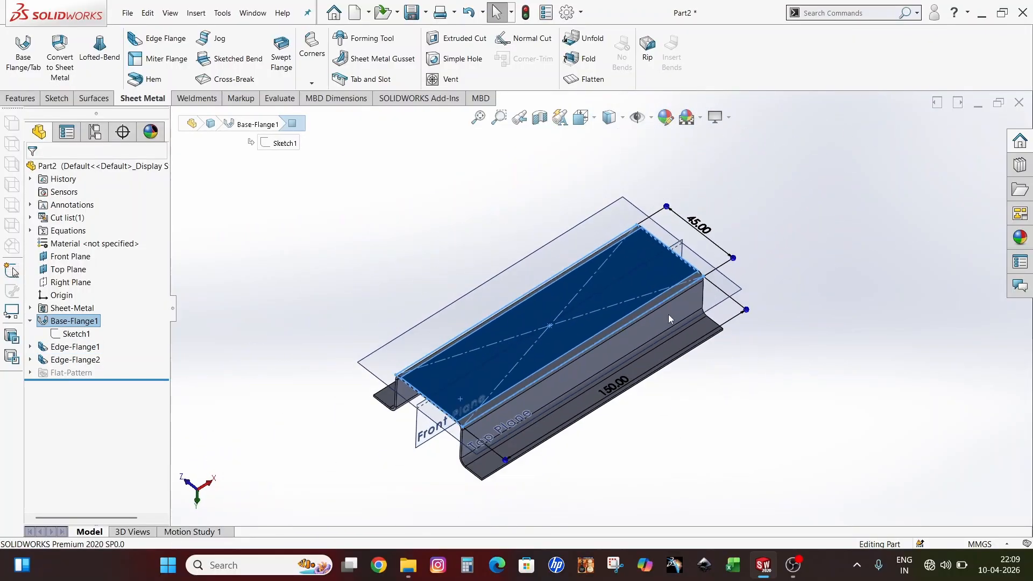
{"action": "scroll", "coordinate": [681, 327], "scroll_direction": "down", "scroll_amount": 1}
{"action": "scroll", "coordinate": [769, 191], "scroll_direction": "up", "scroll_amount": 1}
{"action": "left_click", "coordinate": [773, 192]}
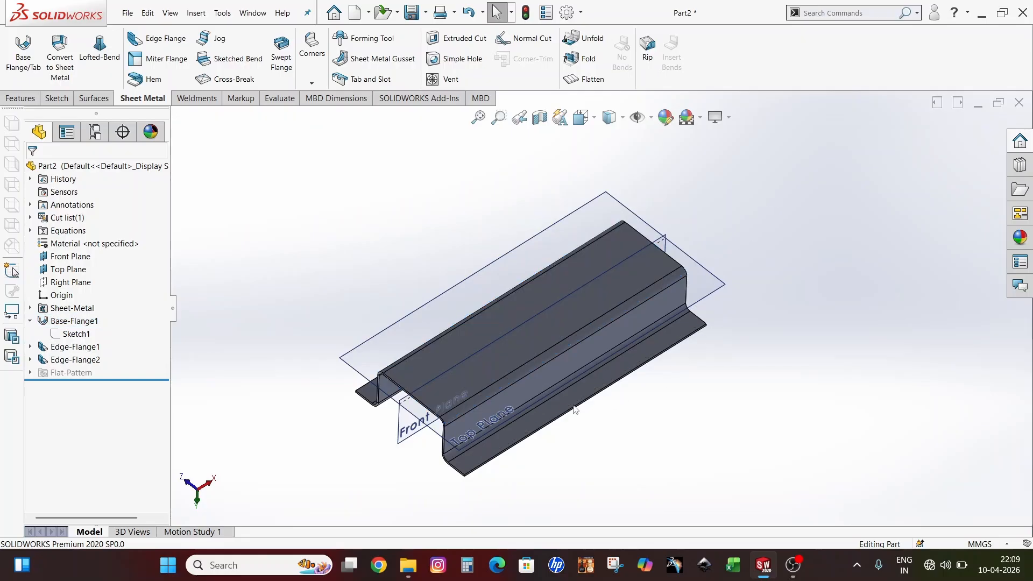
{"action": "scroll", "coordinate": [460, 456], "scroll_direction": "down", "scroll_amount": 1}
{"action": "scroll", "coordinate": [539, 400], "scroll_direction": "up", "scroll_amount": 1}
{"action": "scroll", "coordinate": [560, 387], "scroll_direction": "down", "scroll_amount": 1}
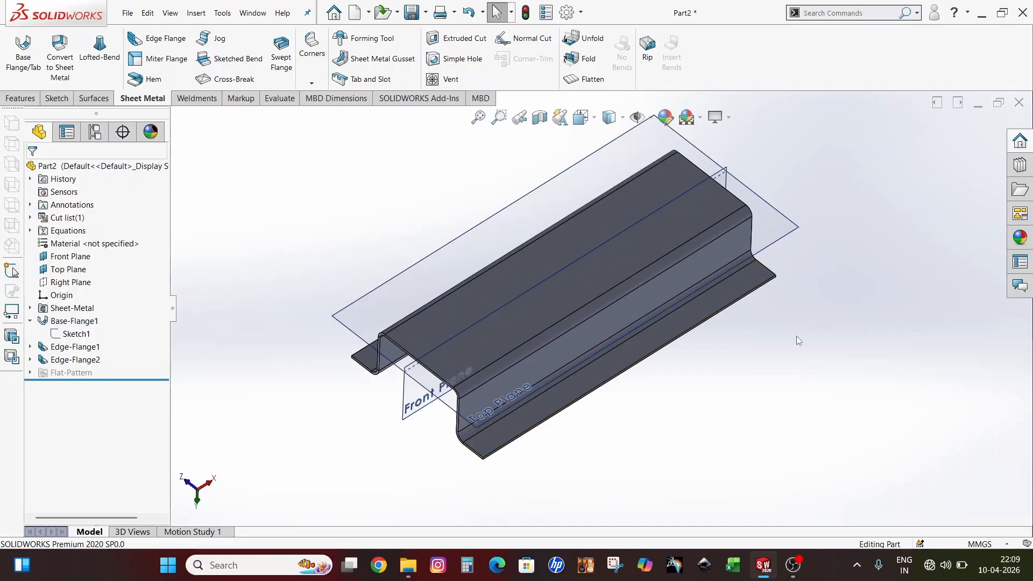
Close the hat-channel part, discarding changes with Don't Save
{"action": "left_click", "coordinate": [1019, 102]}
{"action": "left_click", "coordinate": [488, 303]}
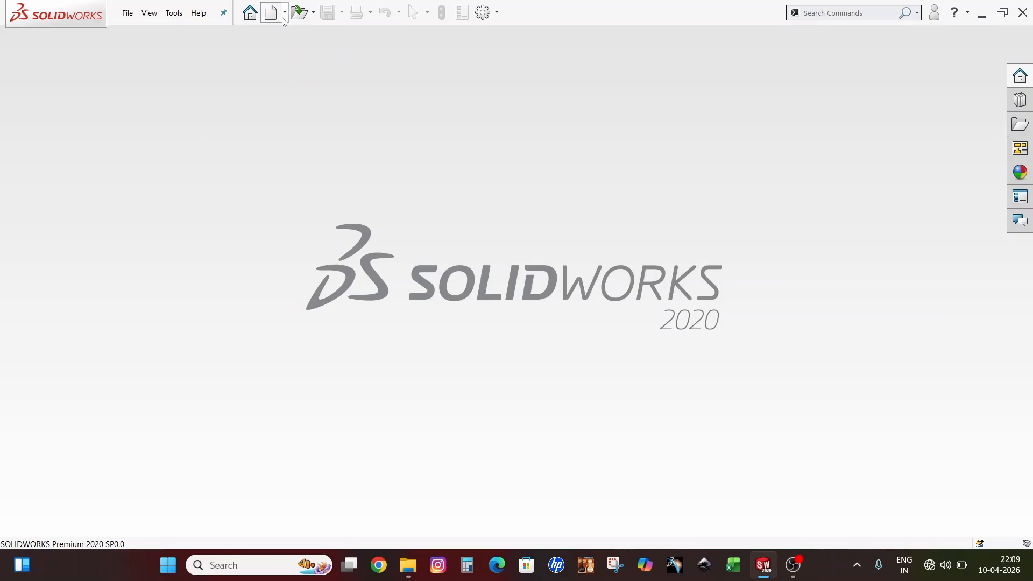
{"action": "left_click", "coordinate": [127, 13]}
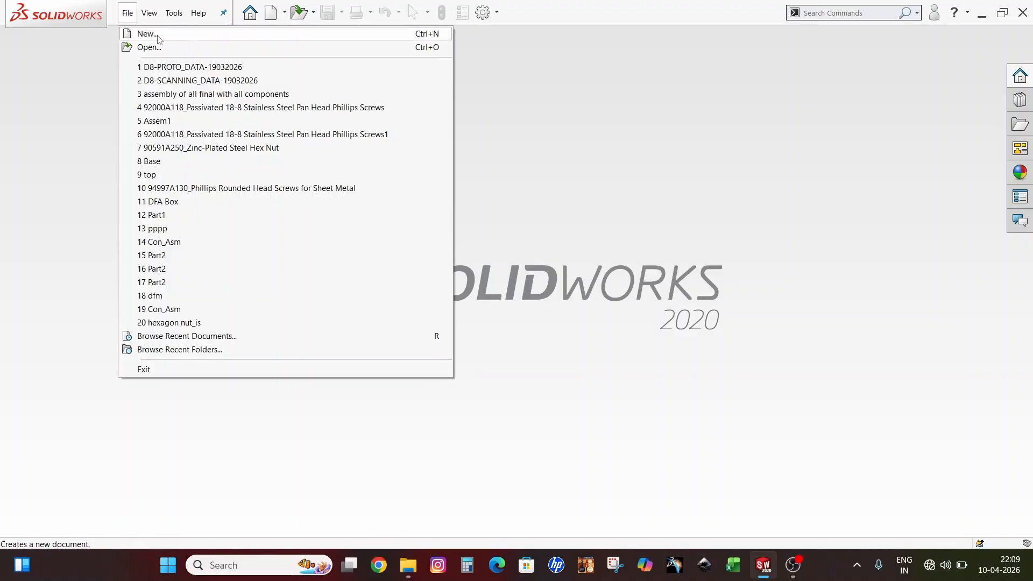
Create a new document using the Part template
{"action": "left_click", "coordinate": [273, 14]}
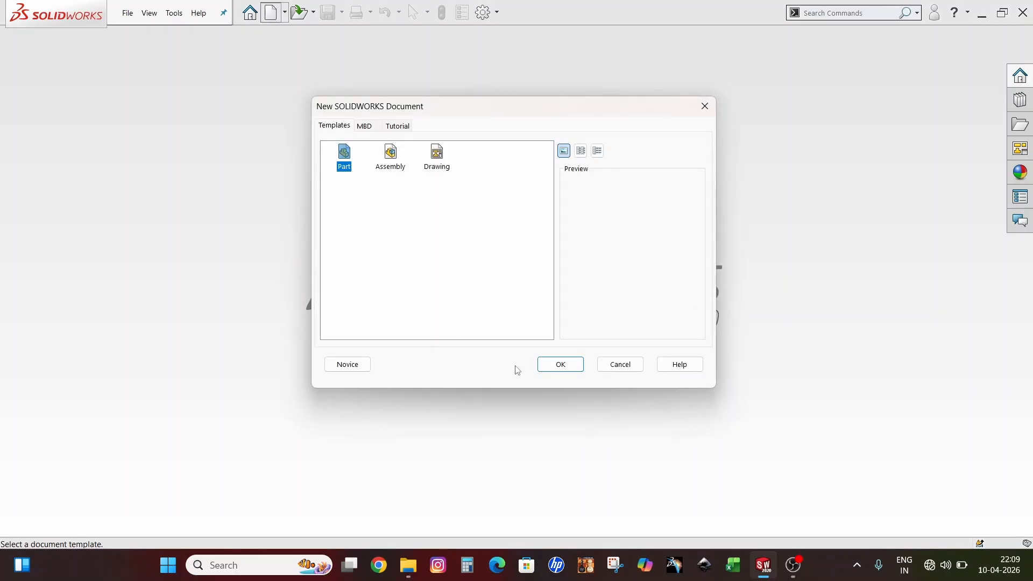
{"action": "left_click", "coordinate": [560, 364]}
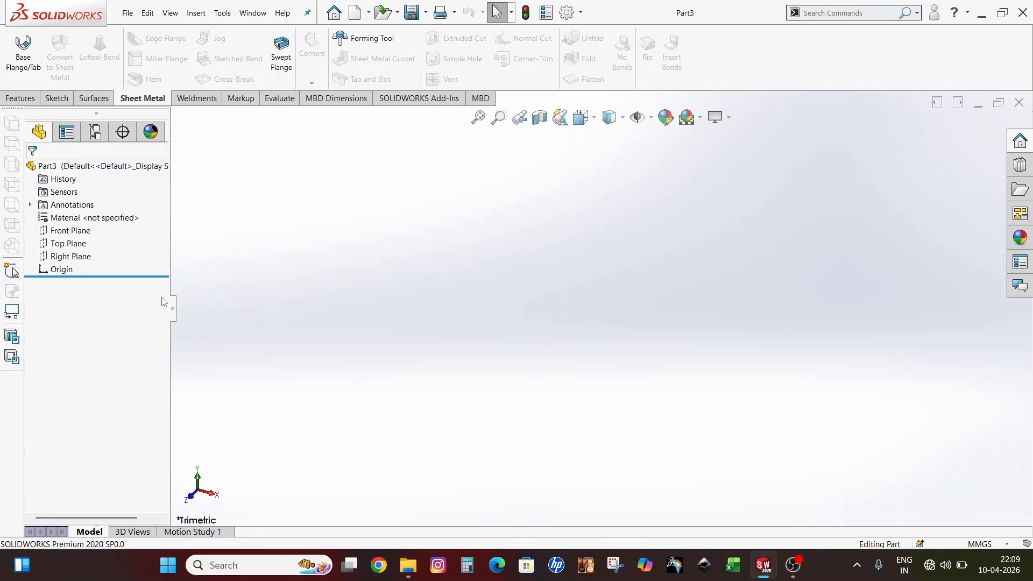
{"action": "left_click", "coordinate": [62, 167]}
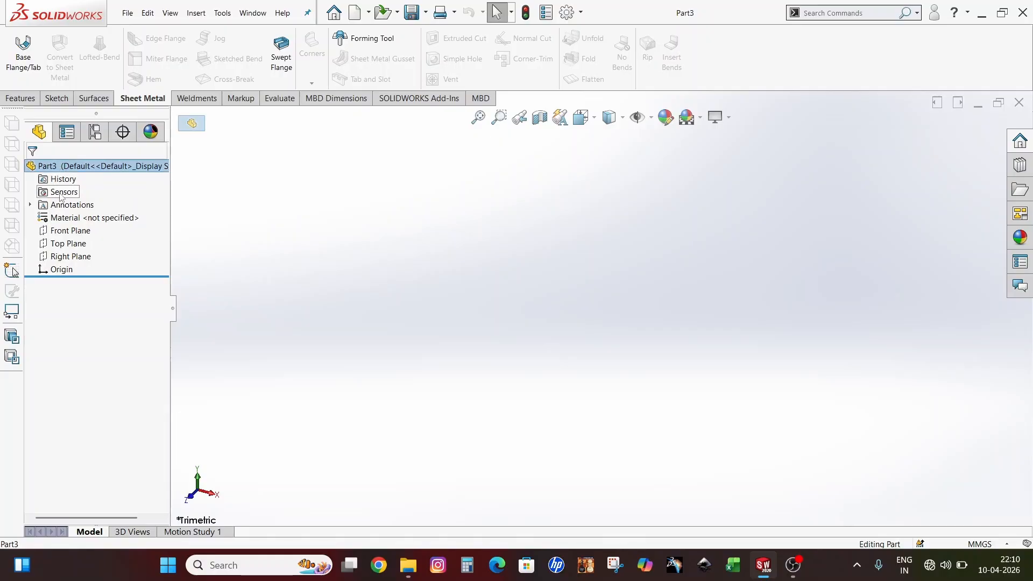
{"action": "left_click", "coordinate": [62, 181]}
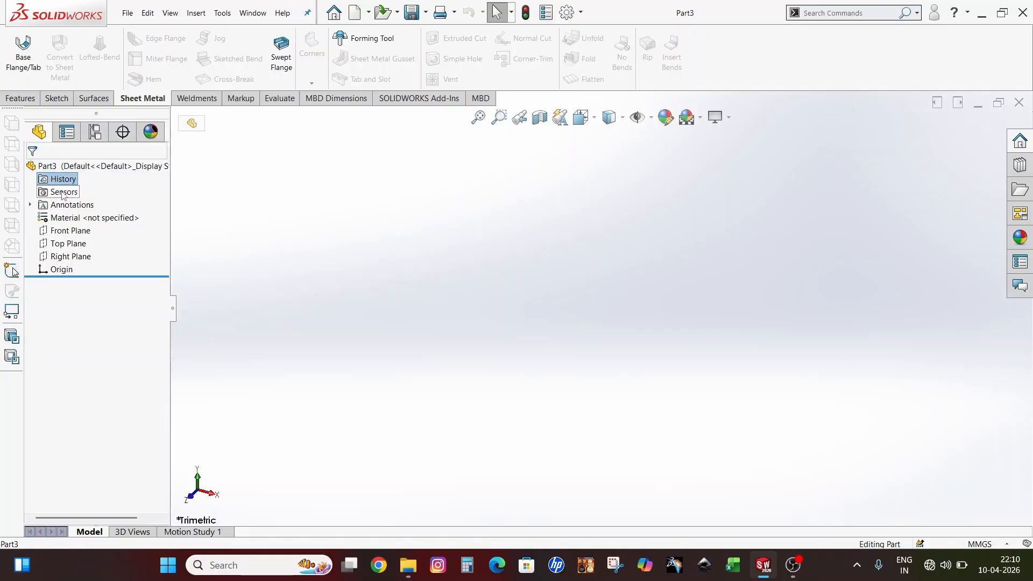
{"action": "left_click", "coordinate": [62, 194]}
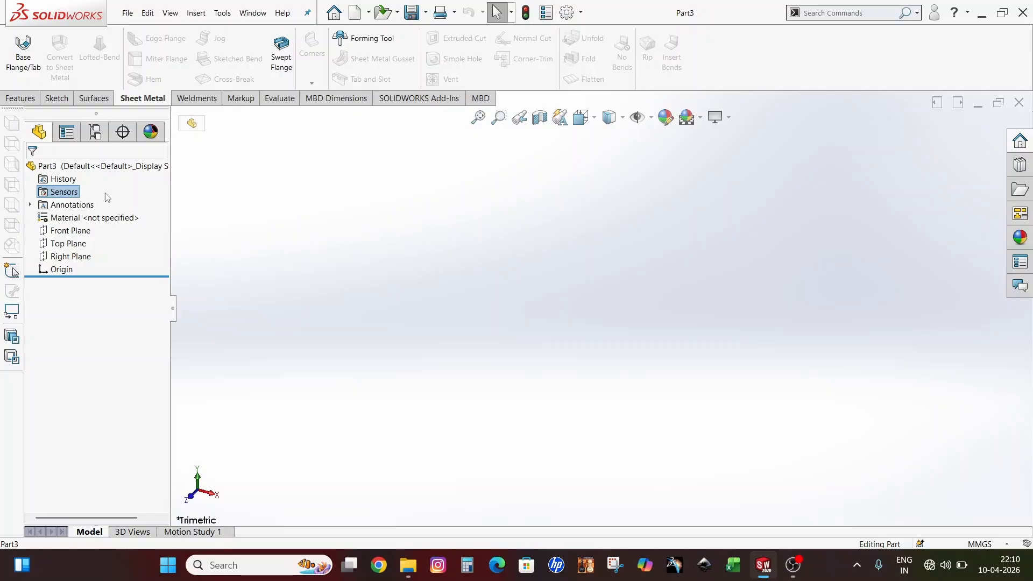
{"action": "left_click", "coordinate": [89, 208]}
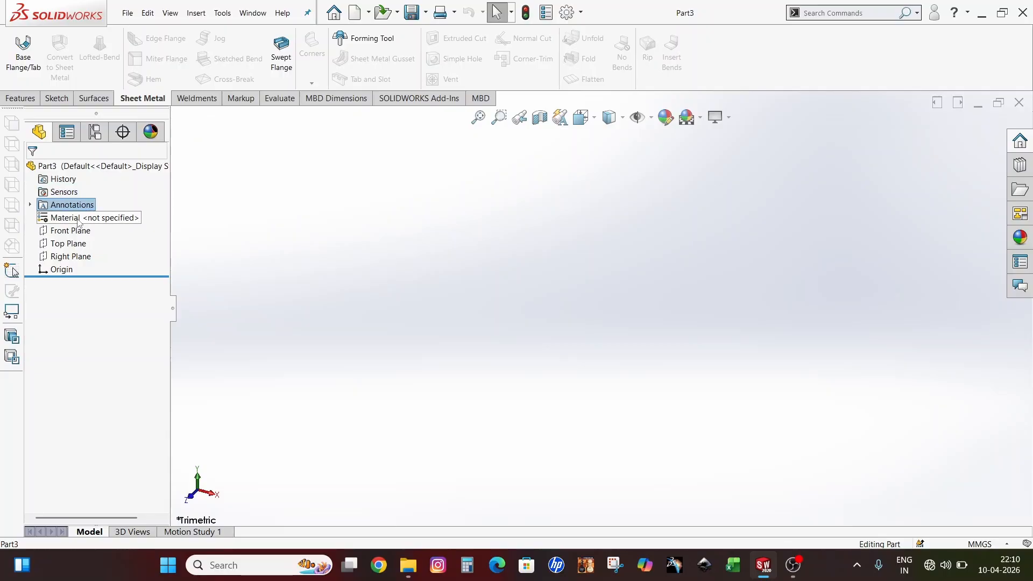
{"action": "left_click", "coordinate": [81, 220]}
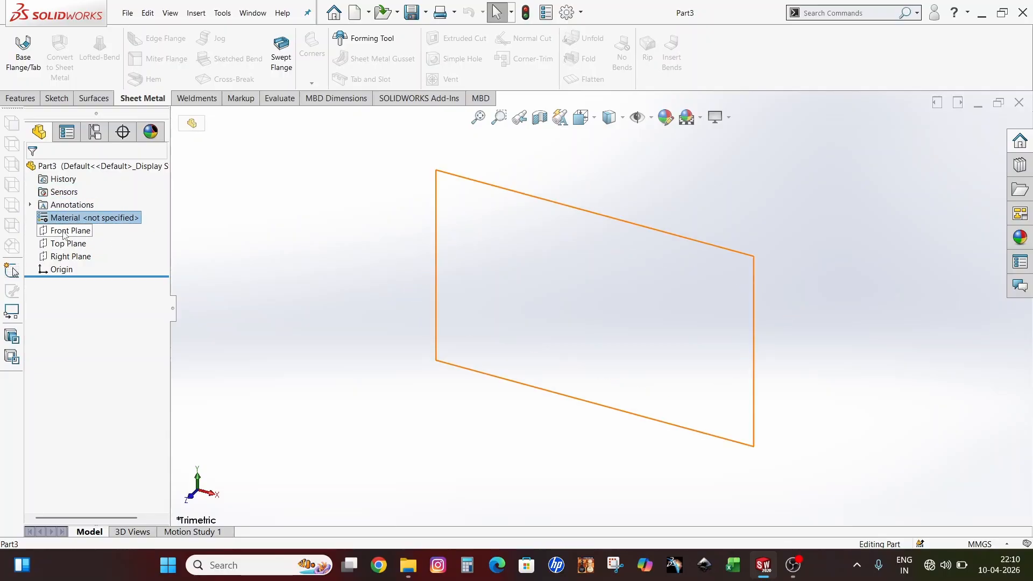
{"action": "left_click", "coordinate": [79, 234]}
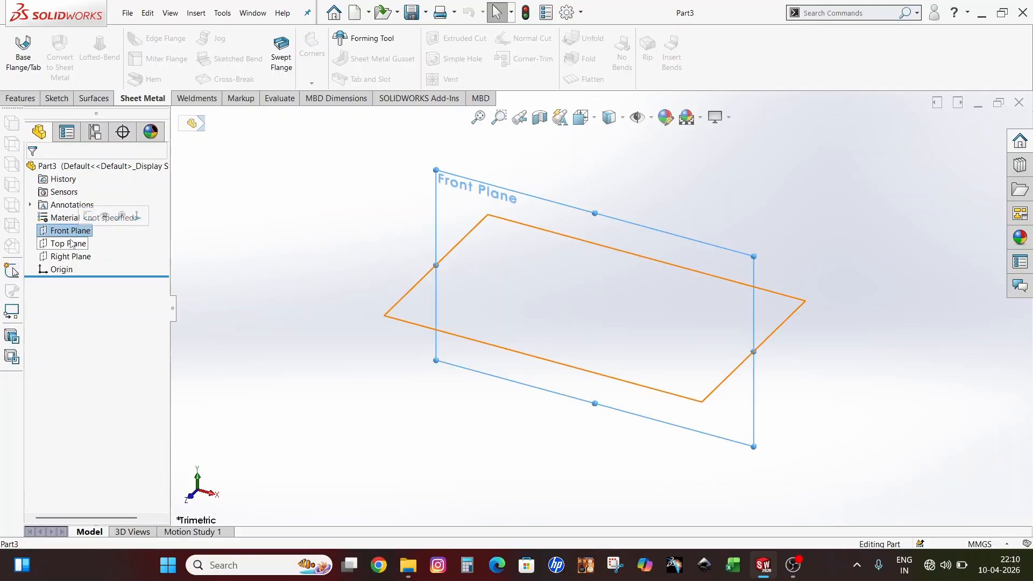
{"action": "left_click", "coordinate": [73, 243]}
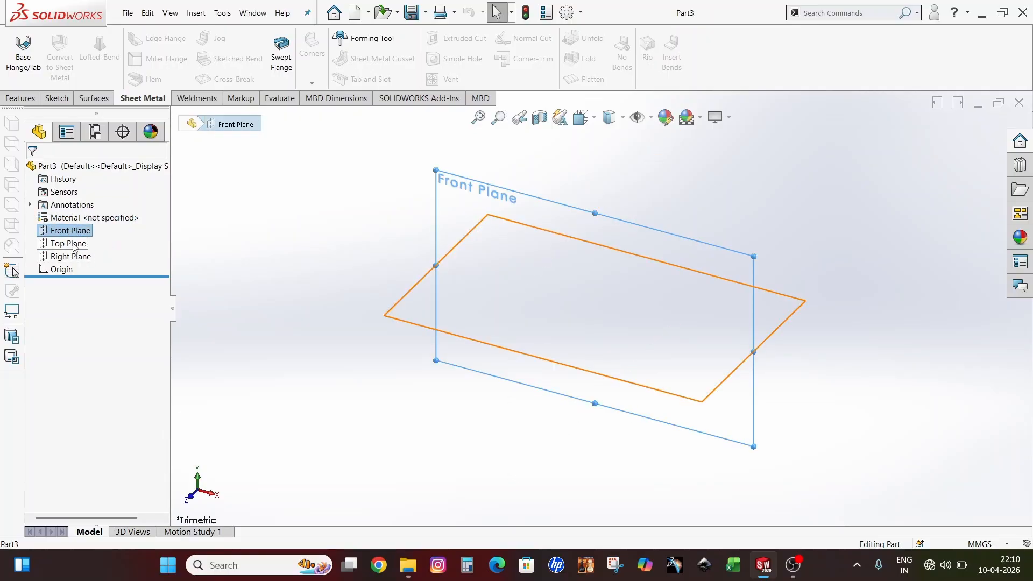
{"action": "left_click", "coordinate": [75, 257]}
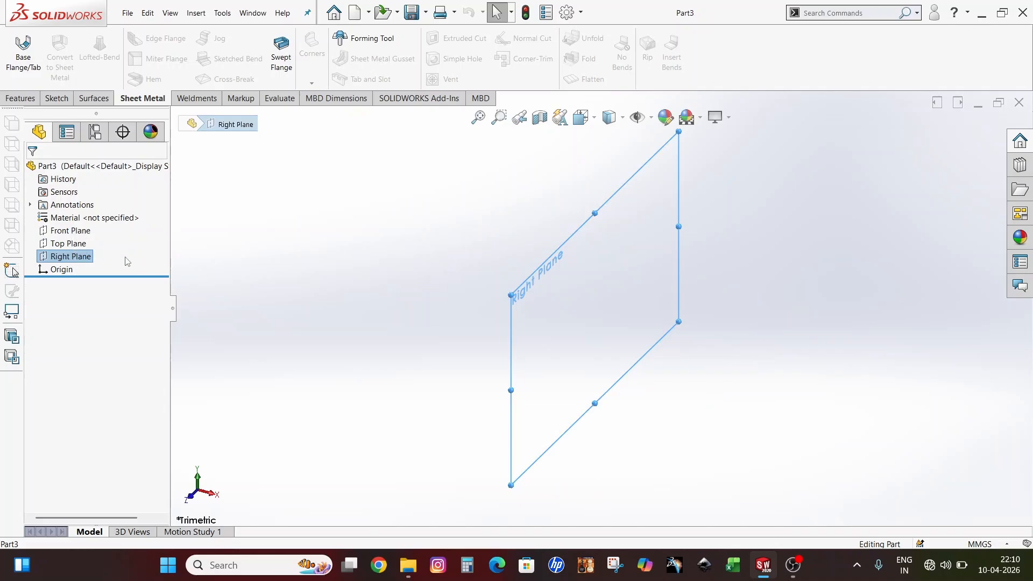
{"action": "left_click", "coordinate": [321, 250]}
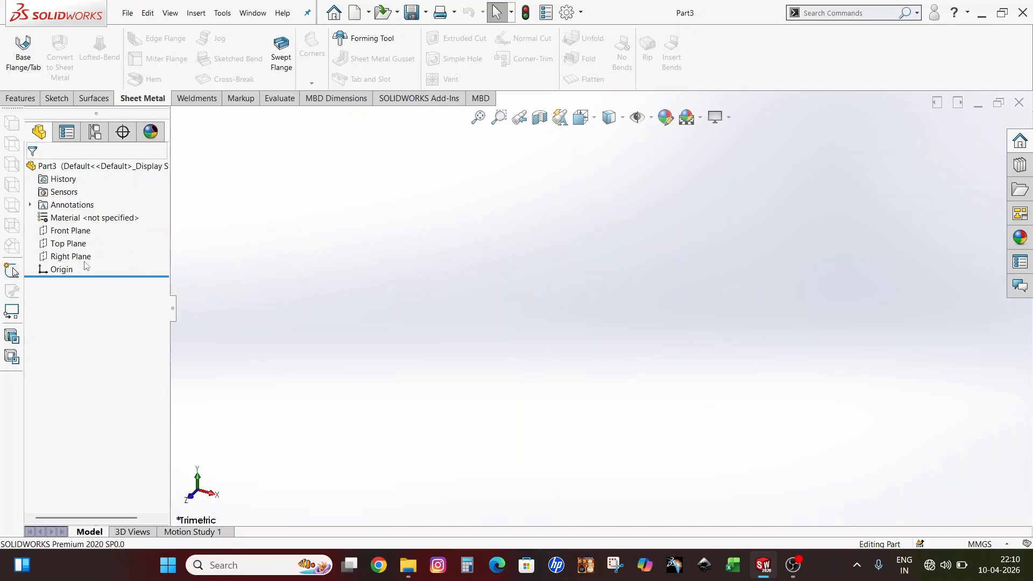
{"action": "left_click", "coordinate": [64, 232]}
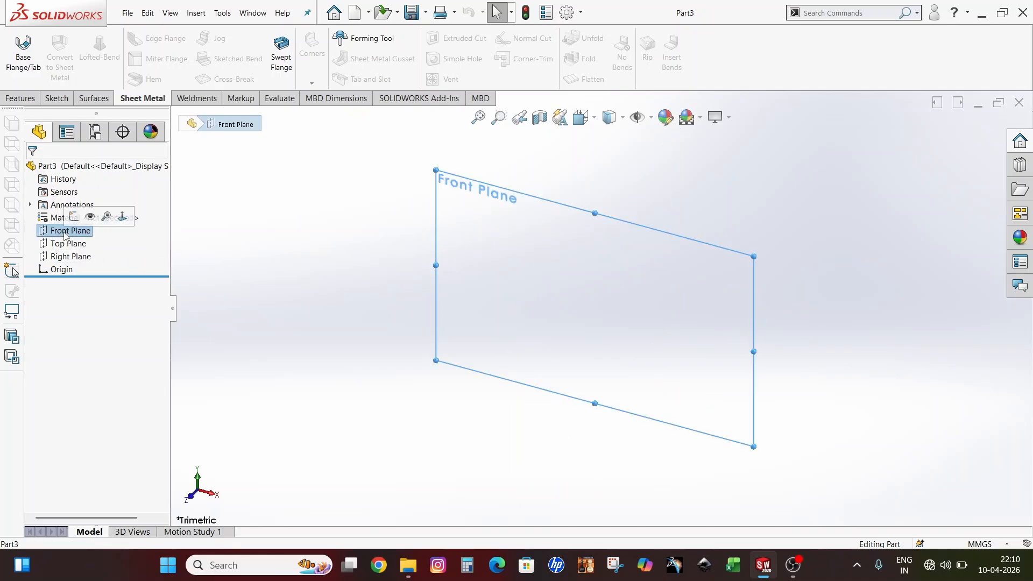
Make the Front, Top and Right planes visible in the graphics area
{"action": "left_click", "coordinate": [90, 218]}
{"action": "left_click", "coordinate": [189, 240]}
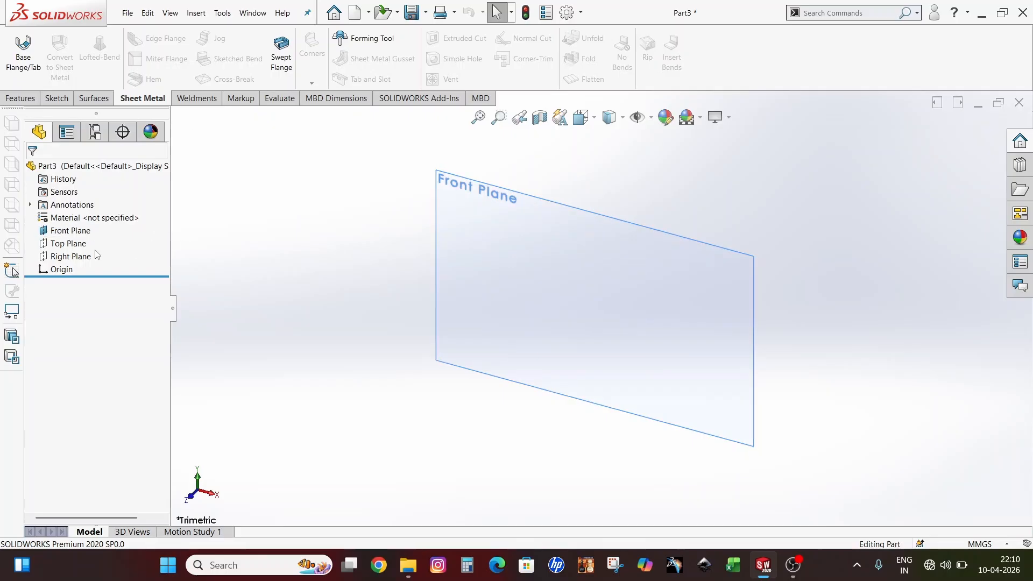
{"action": "left_click", "coordinate": [69, 243]}
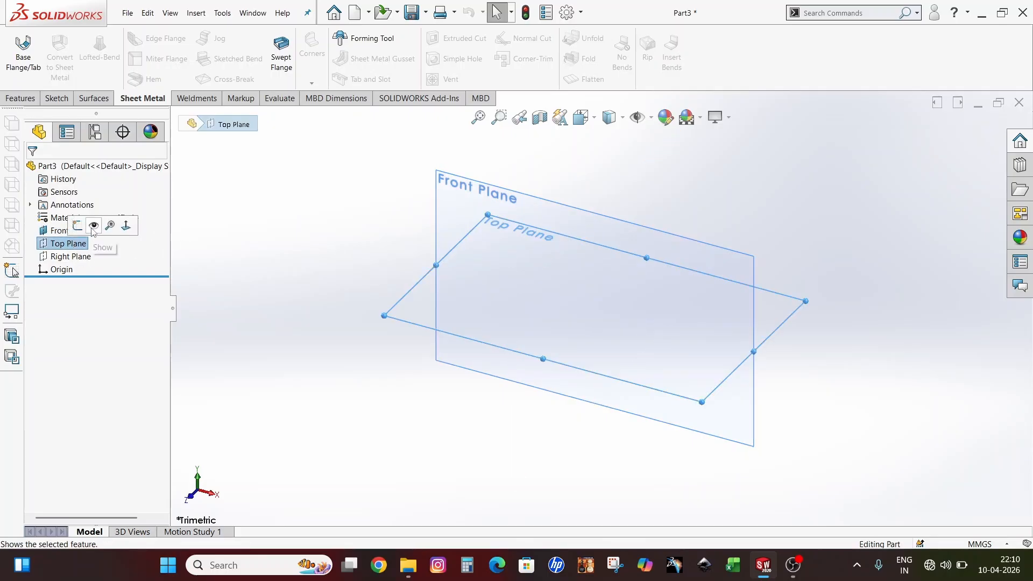
{"action": "left_click", "coordinate": [93, 226]}
{"action": "left_click", "coordinate": [71, 256]}
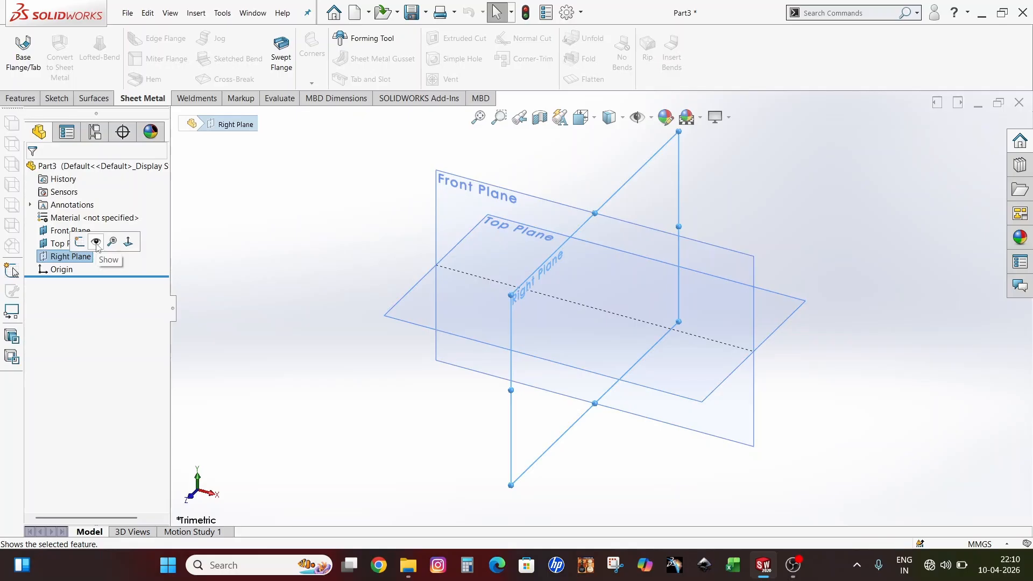
{"action": "left_click", "coordinate": [96, 244]}
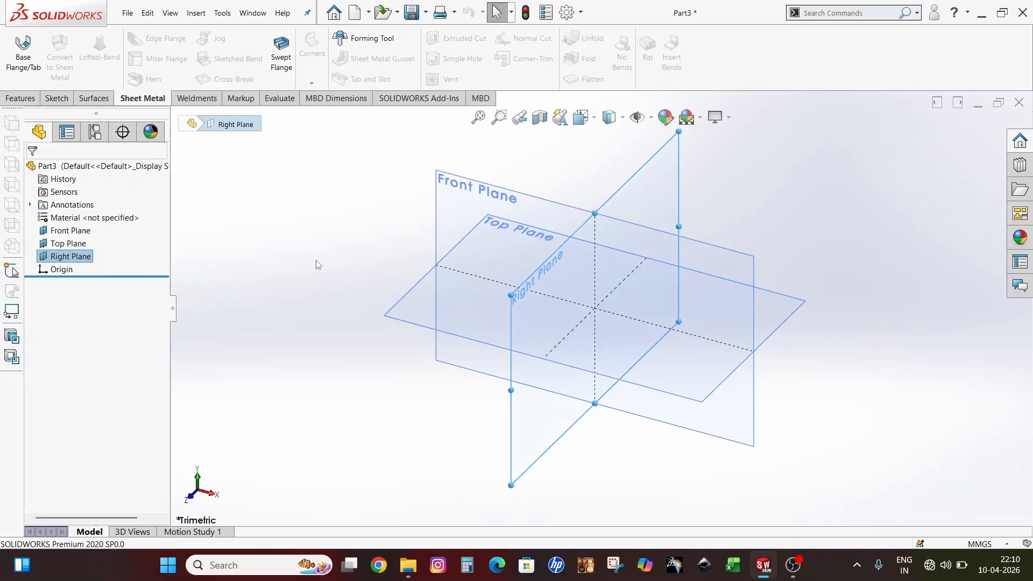
{"action": "left_click", "coordinate": [735, 180]}
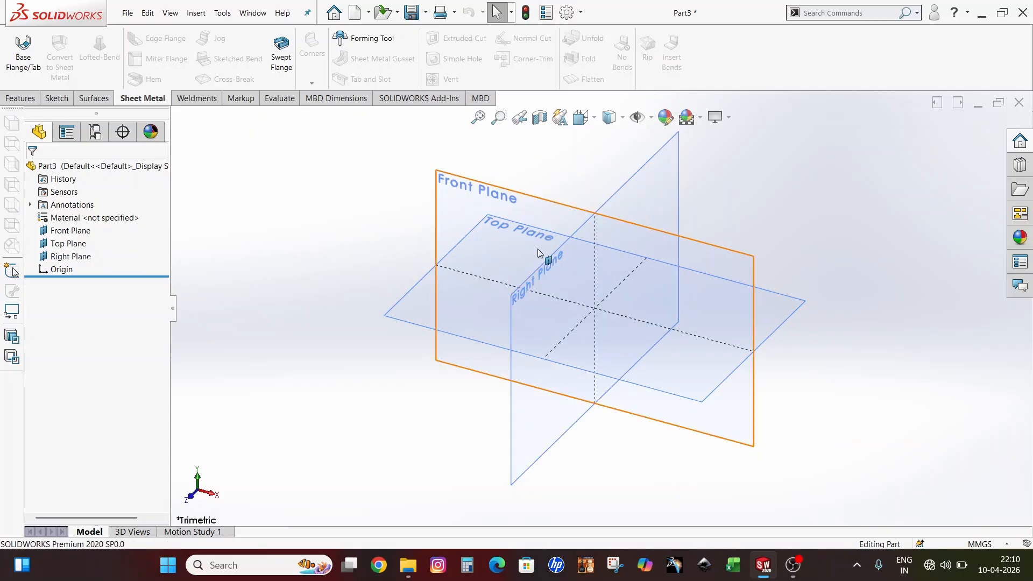
{"action": "scroll", "coordinate": [559, 250], "scroll_direction": "up", "scroll_amount": 1}
{"action": "scroll", "coordinate": [615, 239], "scroll_direction": "down", "scroll_amount": 2}
{"action": "scroll", "coordinate": [762, 220], "scroll_direction": "up", "scroll_amount": 2}
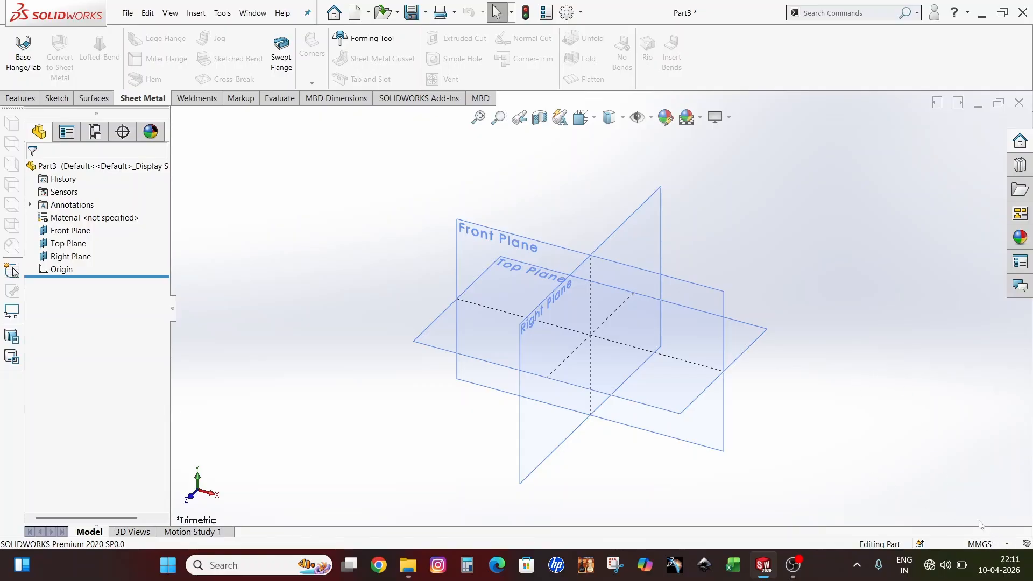
{"action": "left_click", "coordinate": [986, 548]}
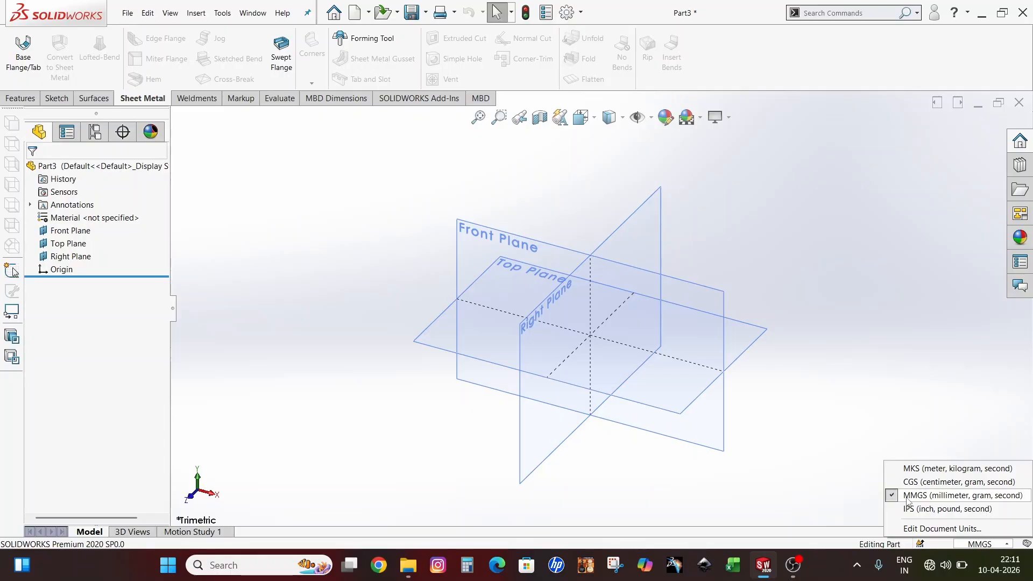
{"action": "left_click", "coordinate": [893, 487]}
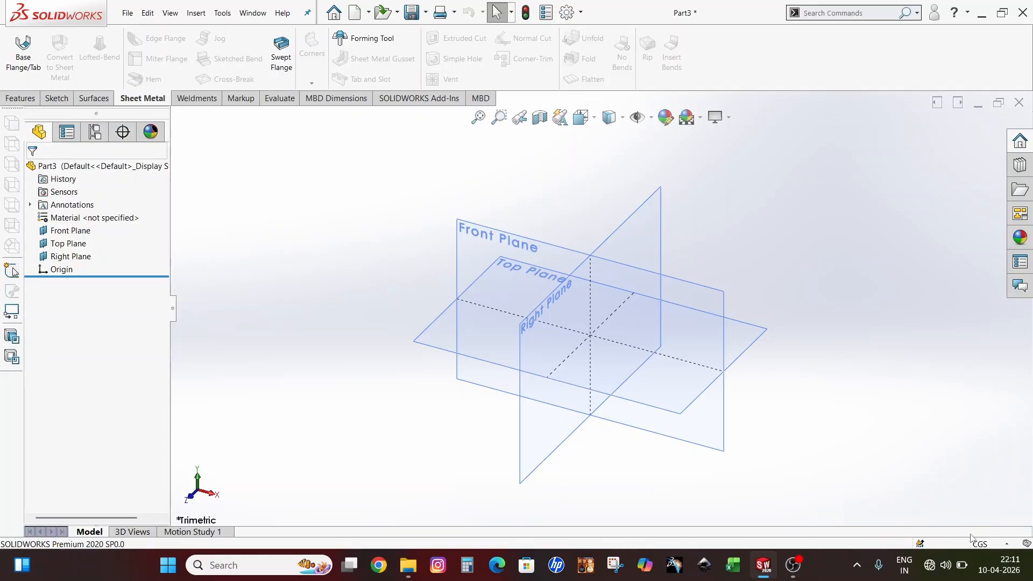
{"action": "left_click", "coordinate": [981, 544]}
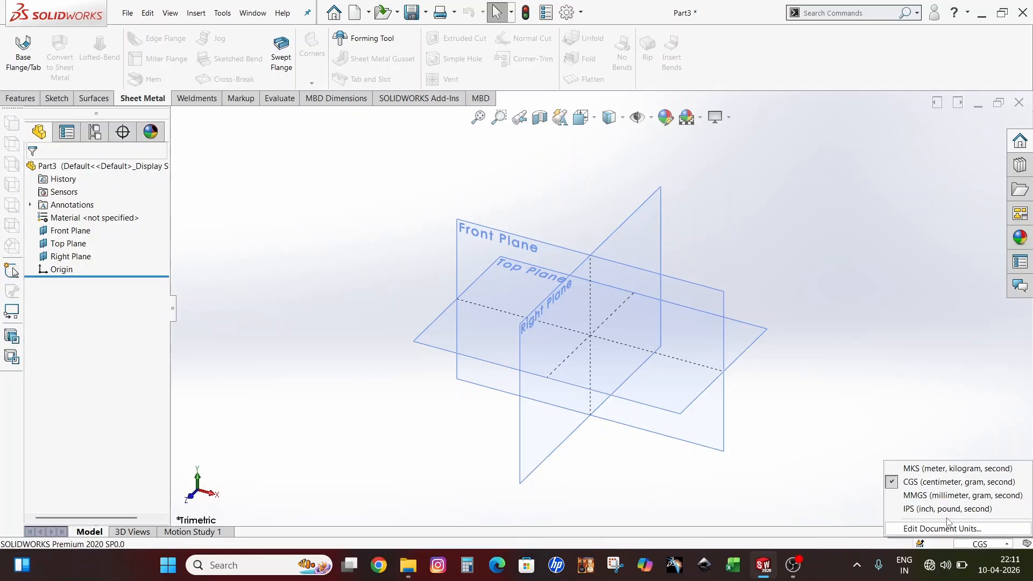
{"action": "left_click", "coordinate": [907, 496]}
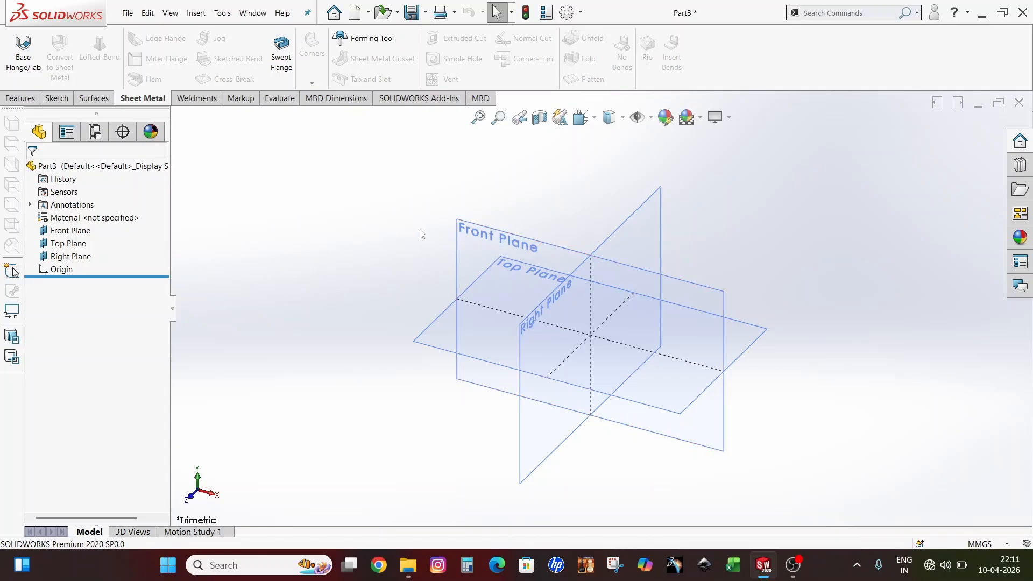
Select the Top Plane in the FeatureManager tree and start a sketch on it
{"action": "left_click", "coordinate": [430, 345]}
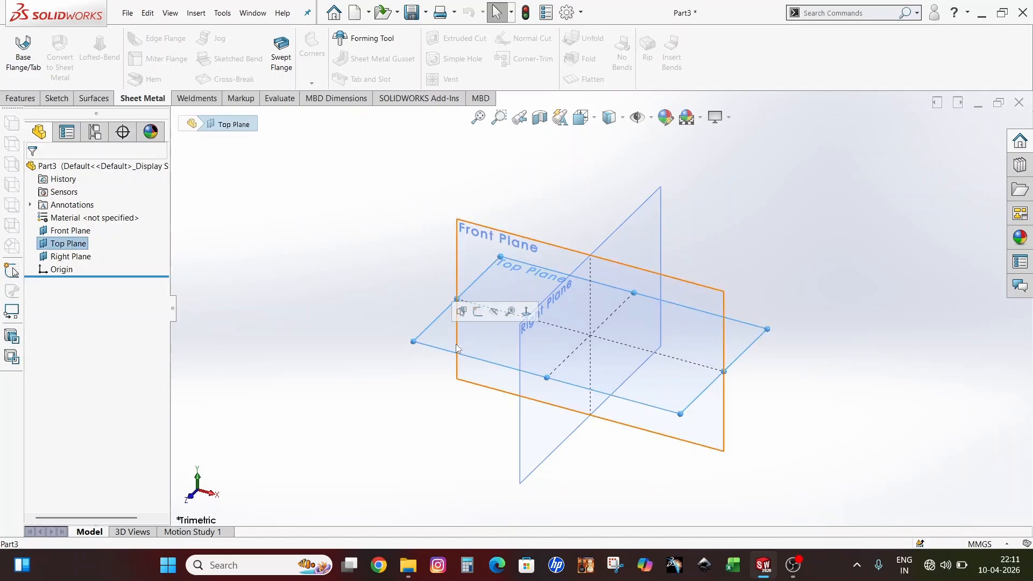
{"action": "left_click", "coordinate": [476, 314]}
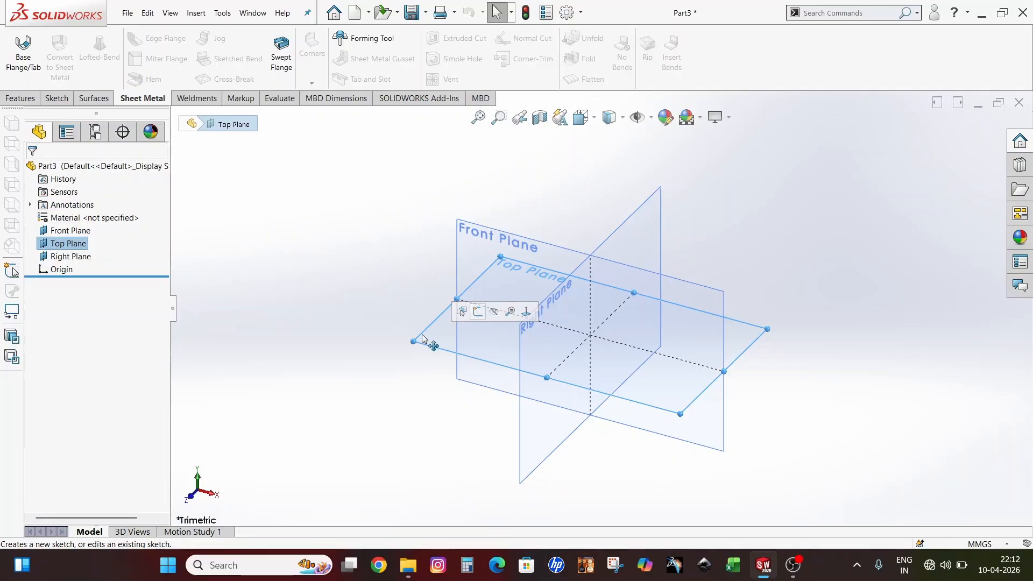
{"action": "left_click", "coordinate": [430, 351]}
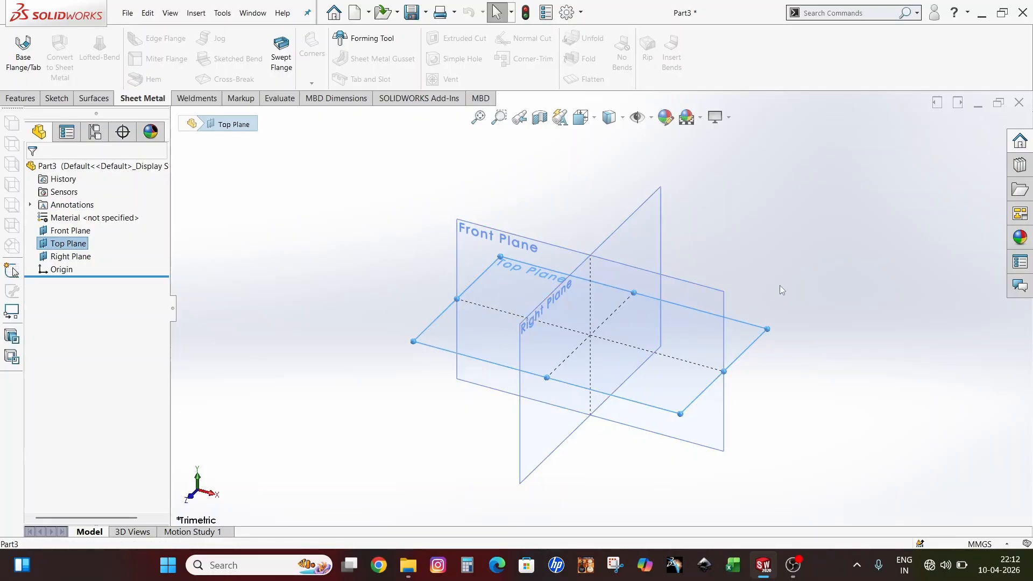
{"action": "left_click", "coordinate": [339, 350]}
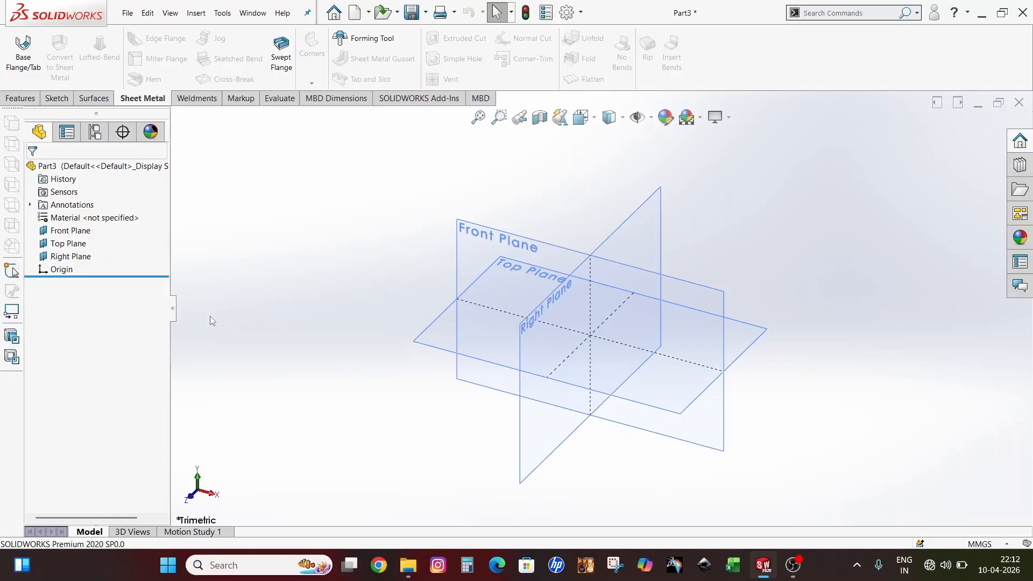
{"action": "left_click", "coordinate": [69, 244]}
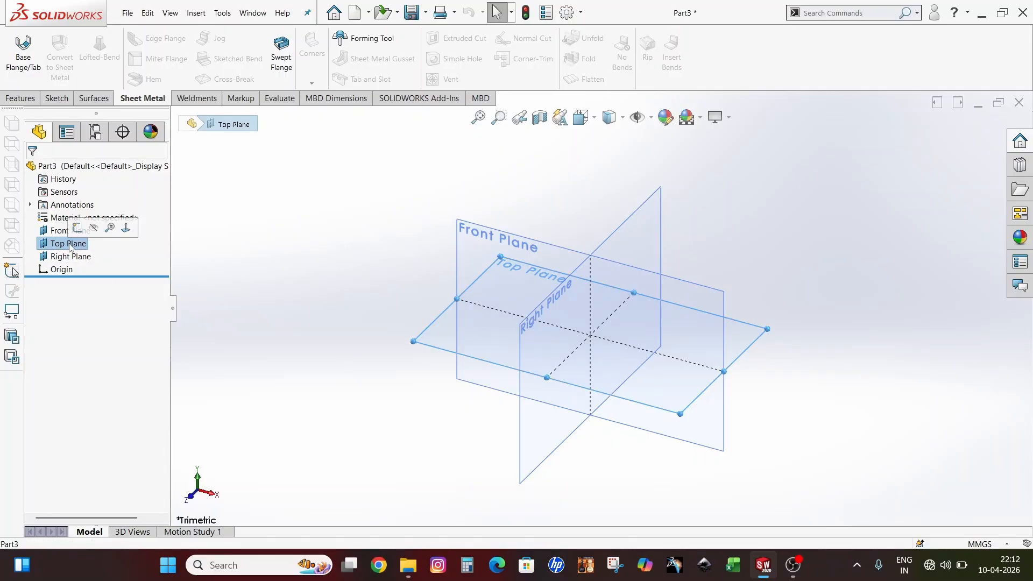
{"action": "left_click", "coordinate": [78, 233]}
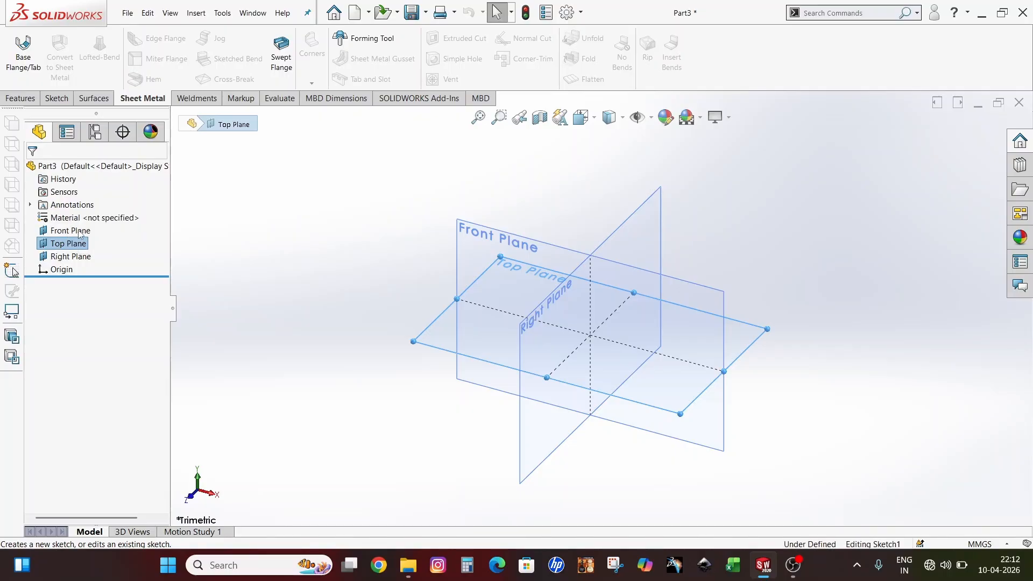
Draw a center rectangle from the origin out to a wide outer corner
{"action": "left_click", "coordinate": [374, 240]}
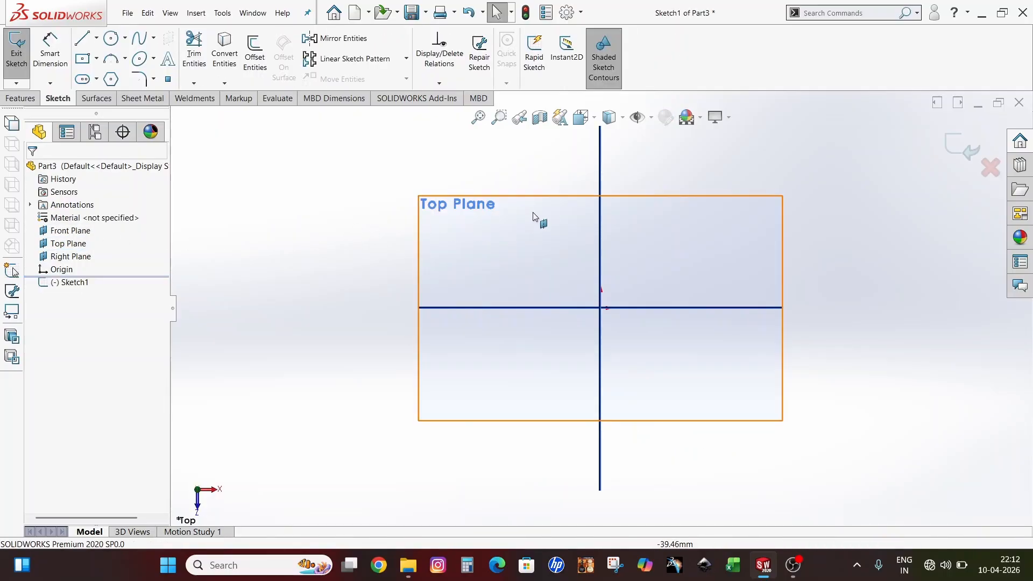
{"action": "scroll", "coordinate": [776, 188], "scroll_direction": "down", "scroll_amount": 2}
{"action": "scroll", "coordinate": [644, 282], "scroll_direction": "up", "scroll_amount": 2}
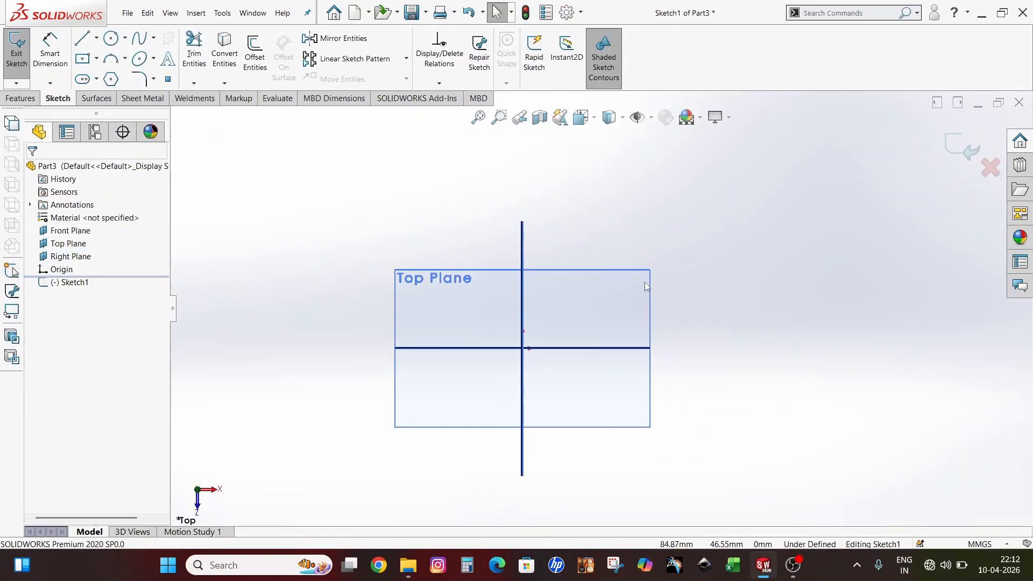
{"action": "scroll", "coordinate": [489, 422], "scroll_direction": "down", "scroll_amount": 1}
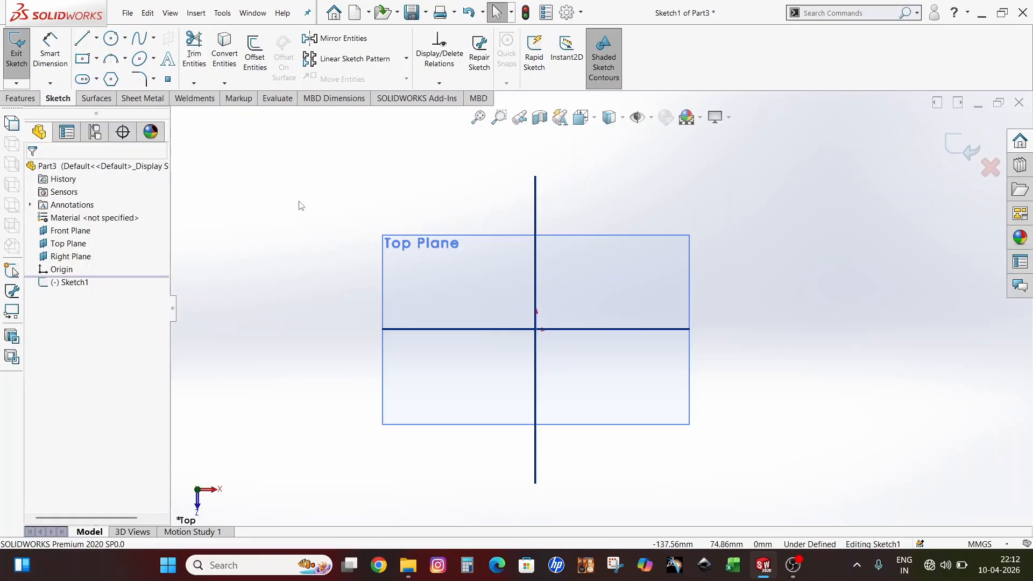
{"action": "left_click", "coordinate": [83, 61]}
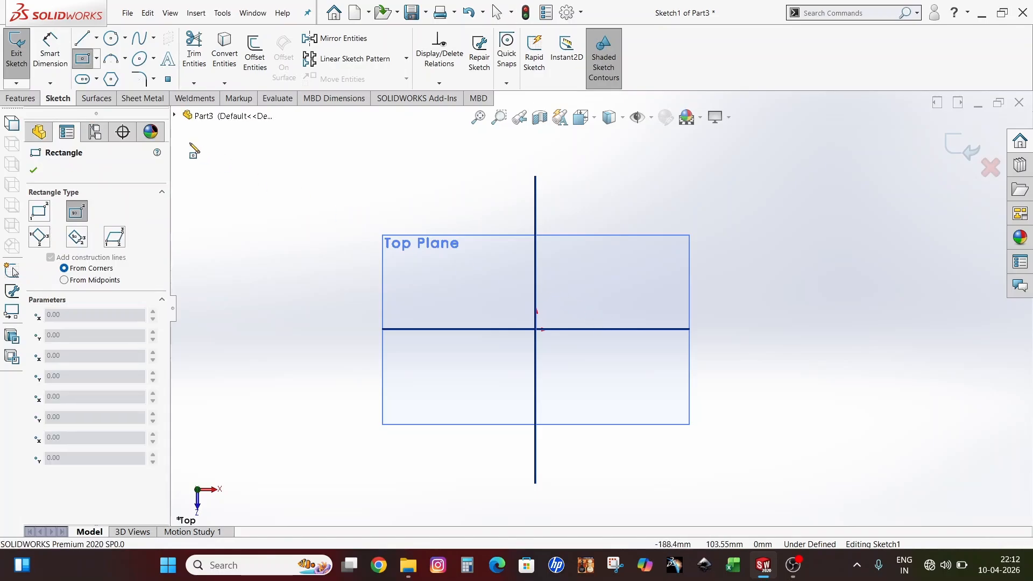
{"action": "left_click", "coordinate": [536, 330]}
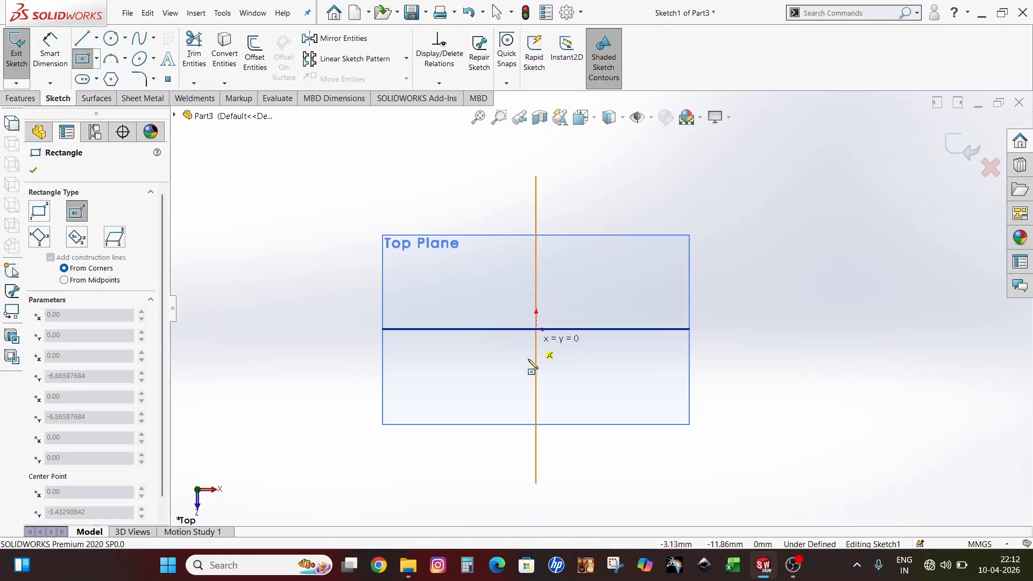
{"action": "left_click", "coordinate": [304, 385]}
{"action": "key", "text": "Escape"}
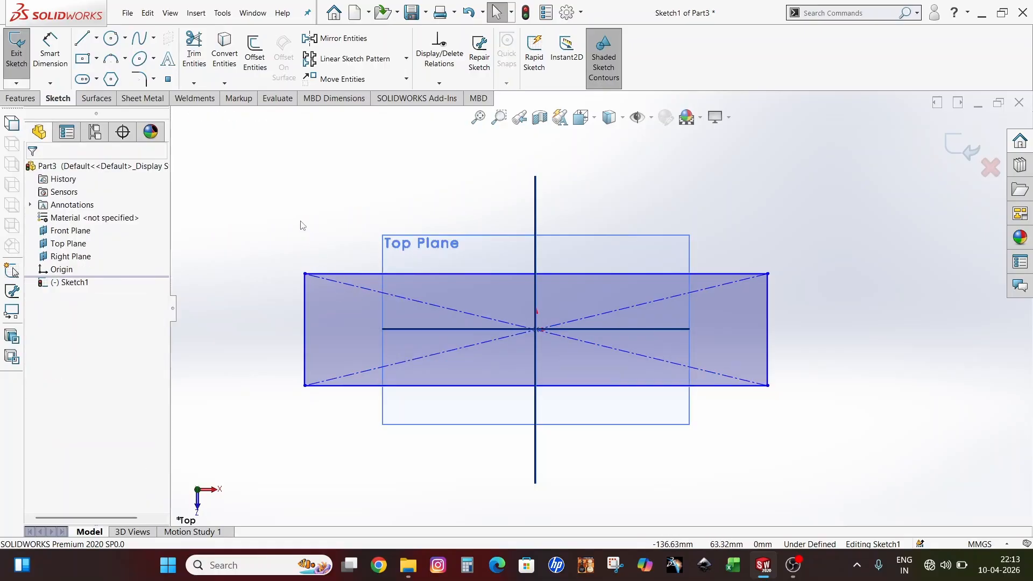
{"action": "left_click", "coordinate": [51, 59]}
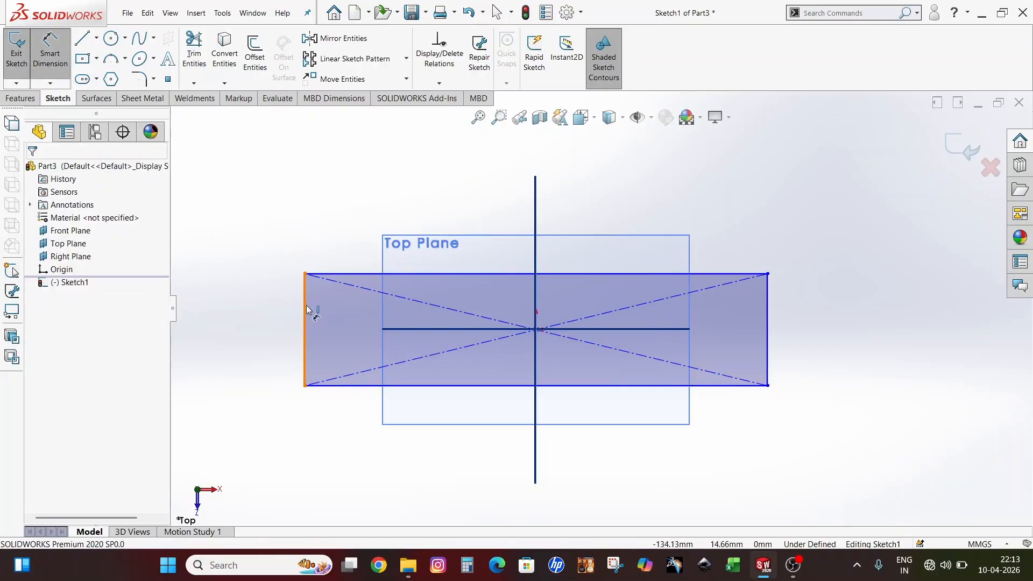
Dimension the rectangle's width between the left and right edges as 150 mm
{"action": "left_click", "coordinate": [306, 310]}
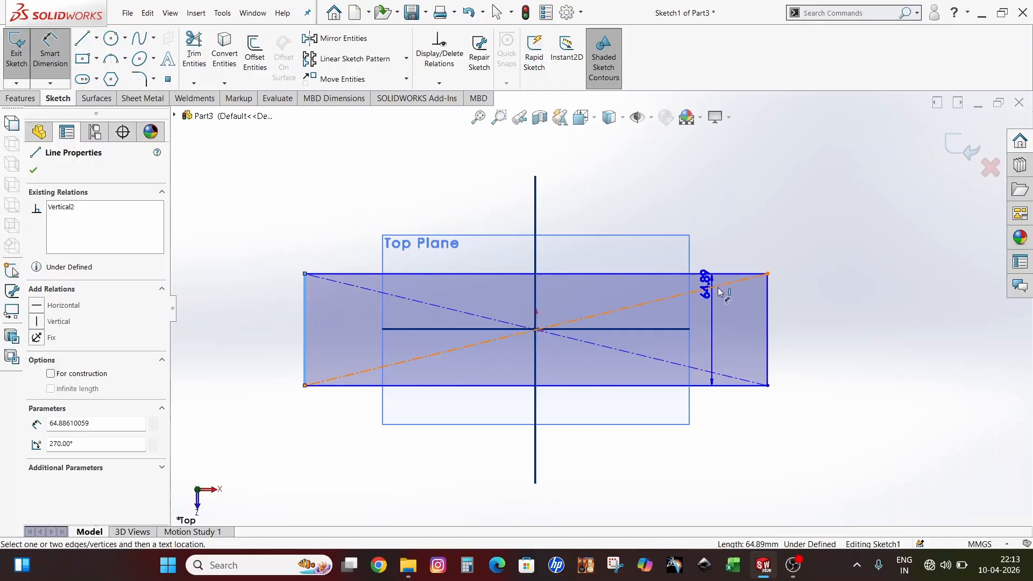
{"action": "left_click", "coordinate": [767, 301]}
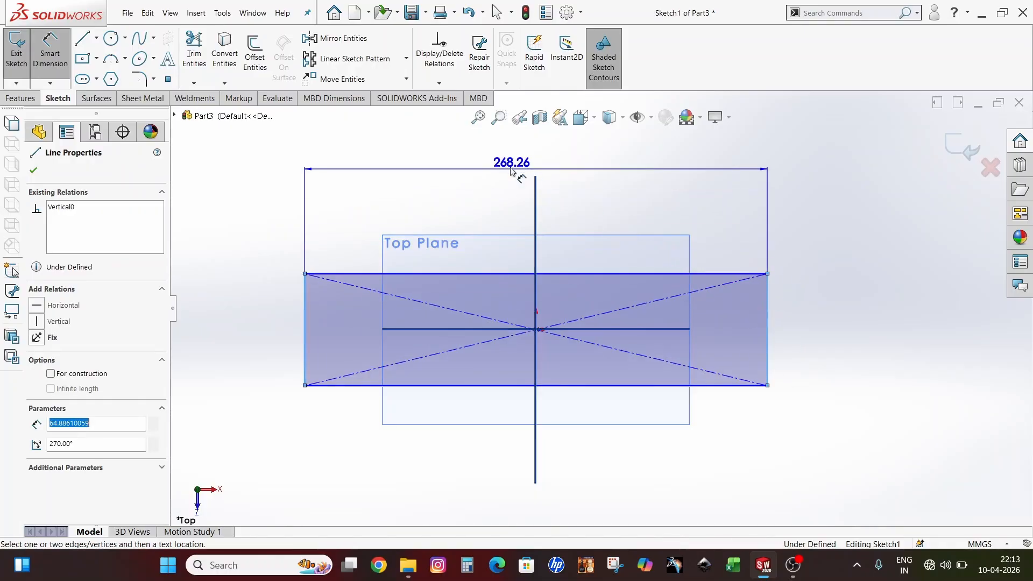
{"action": "left_click", "coordinate": [540, 171]}
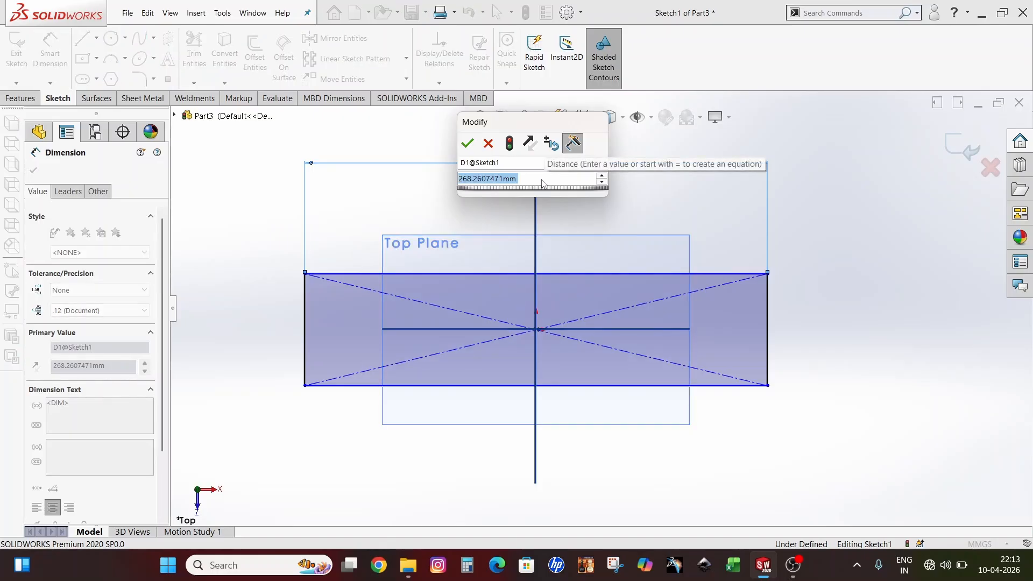
{"action": "key", "text": "BackSpace"}
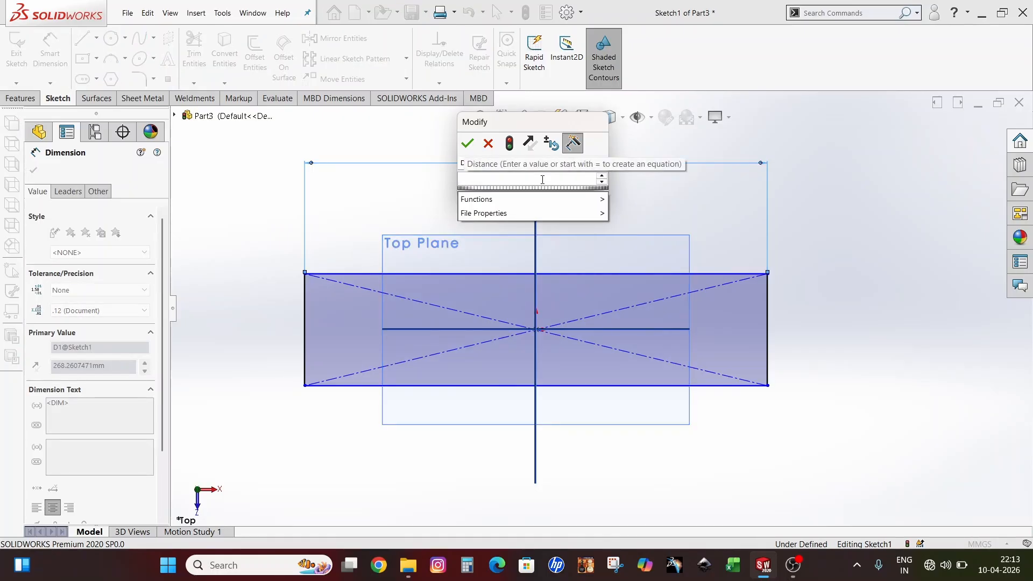
{"action": "type", "text": "15"}
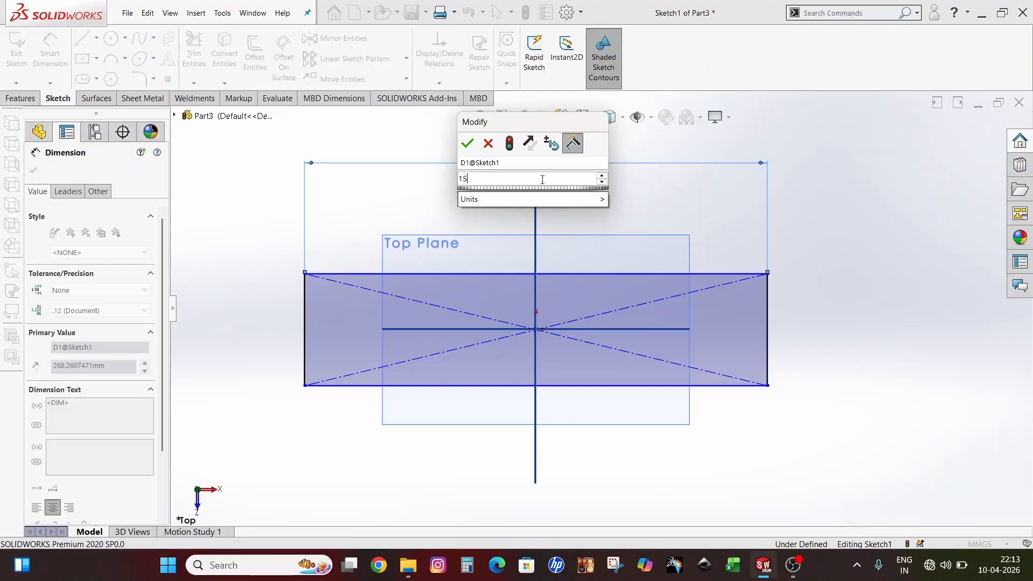
{"action": "type", "text": "0"}
{"action": "left_click", "coordinate": [467, 143]}
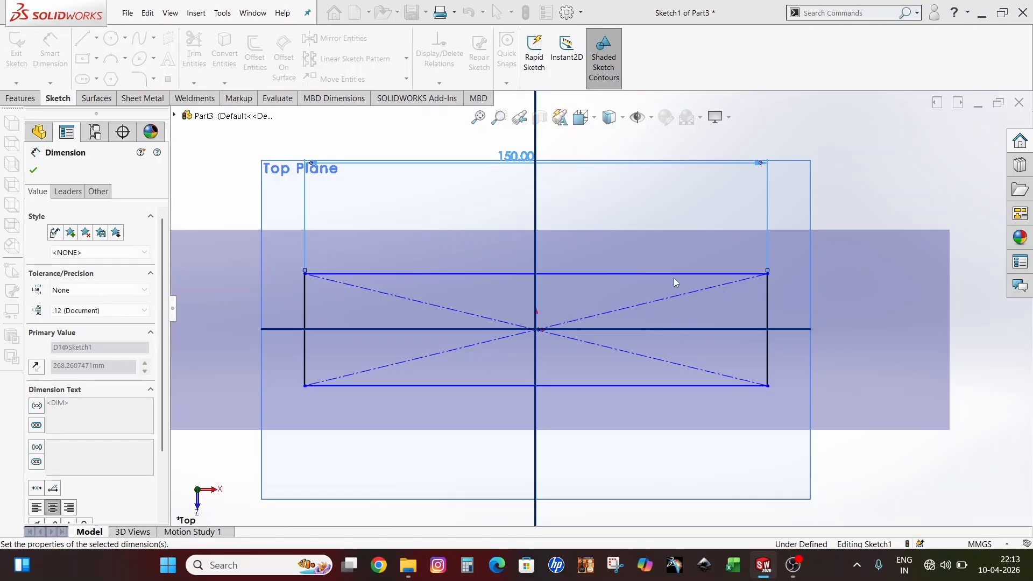
{"action": "left_click", "coordinate": [34, 170]}
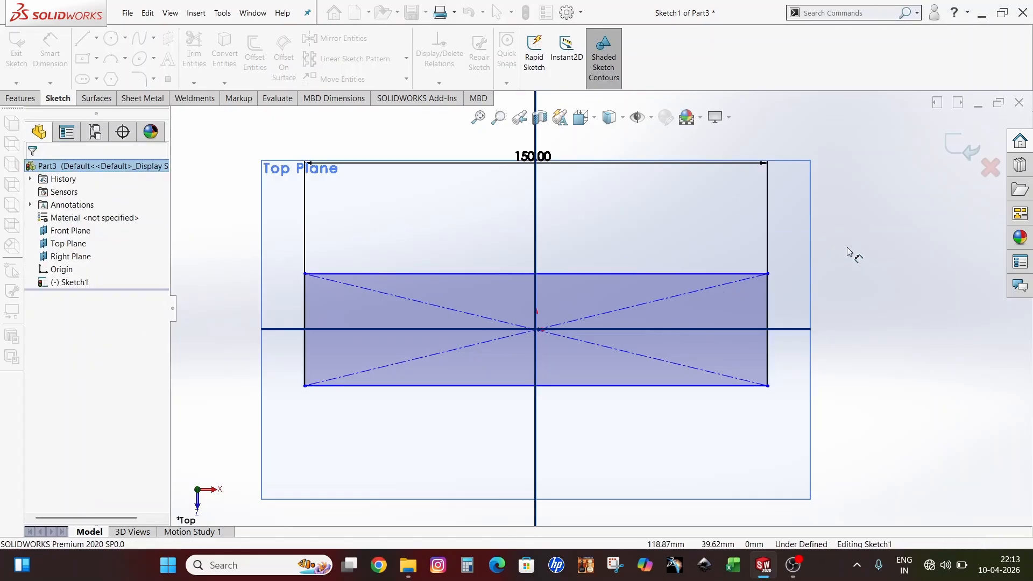
Dimension the rectangle's height between the top and bottom edges as 45 mm
{"action": "left_click", "coordinate": [675, 274]}
{"action": "scroll", "coordinate": [662, 345], "scroll_direction": "up", "scroll_amount": 1}
{"action": "left_click", "coordinate": [646, 373]}
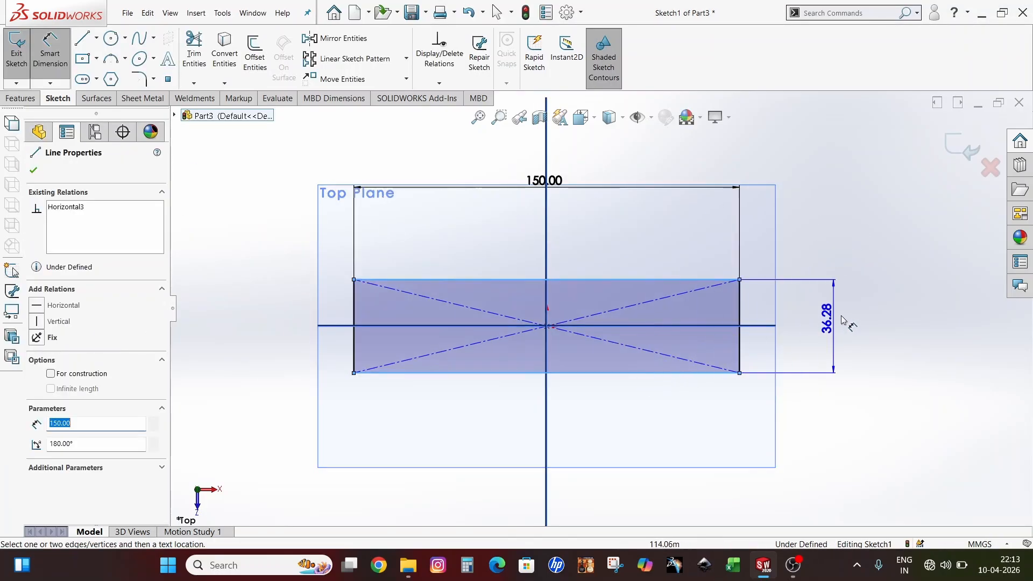
{"action": "left_click", "coordinate": [818, 330]}
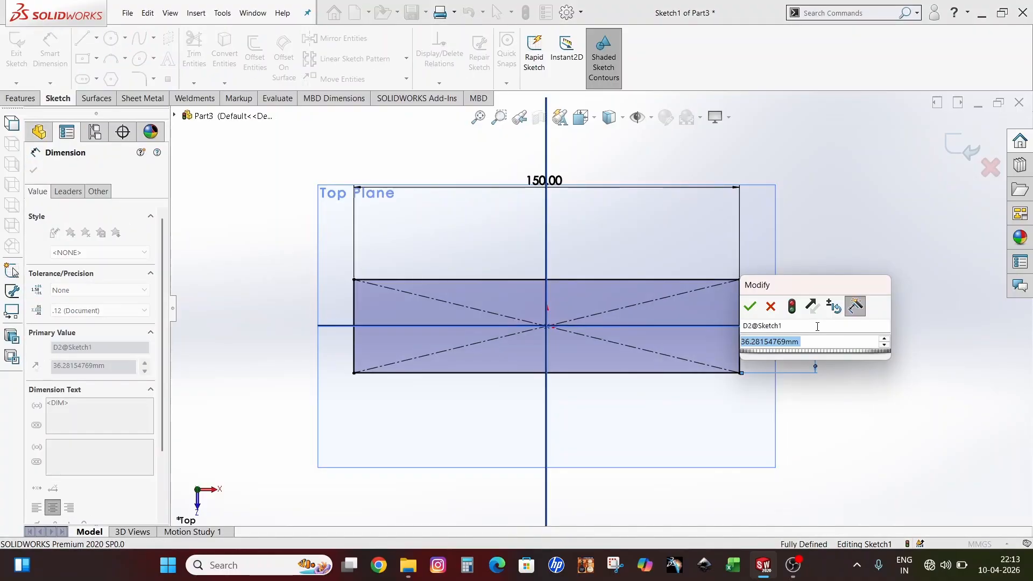
{"action": "type", "text": "45"}
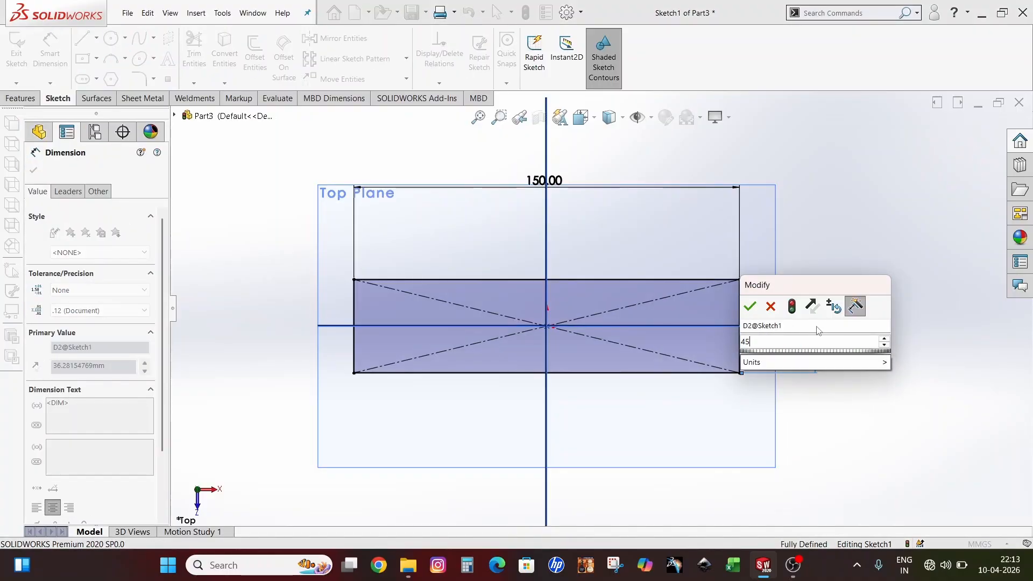
{"action": "left_click", "coordinate": [751, 307]}
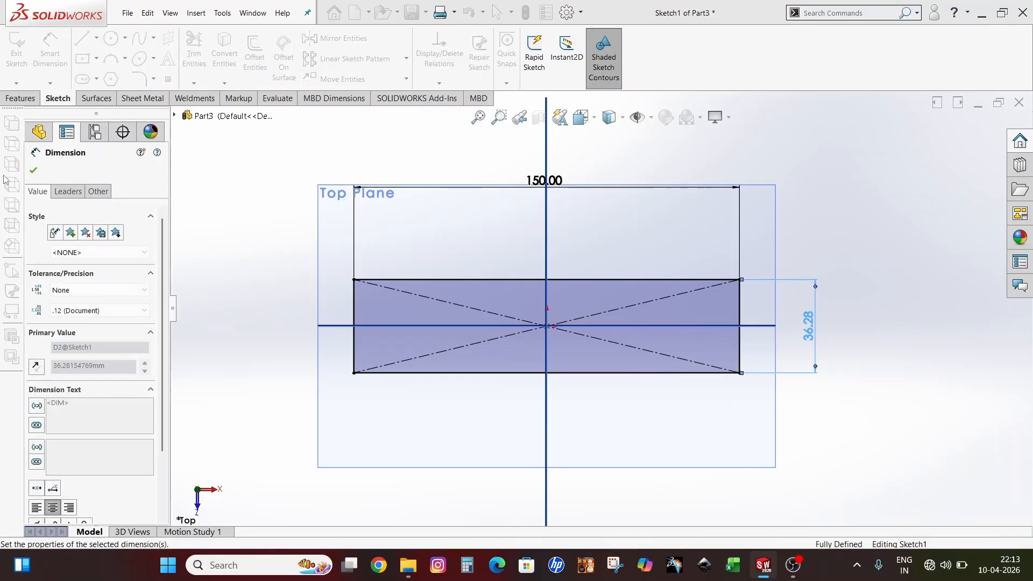
{"action": "left_click", "coordinate": [33, 173]}
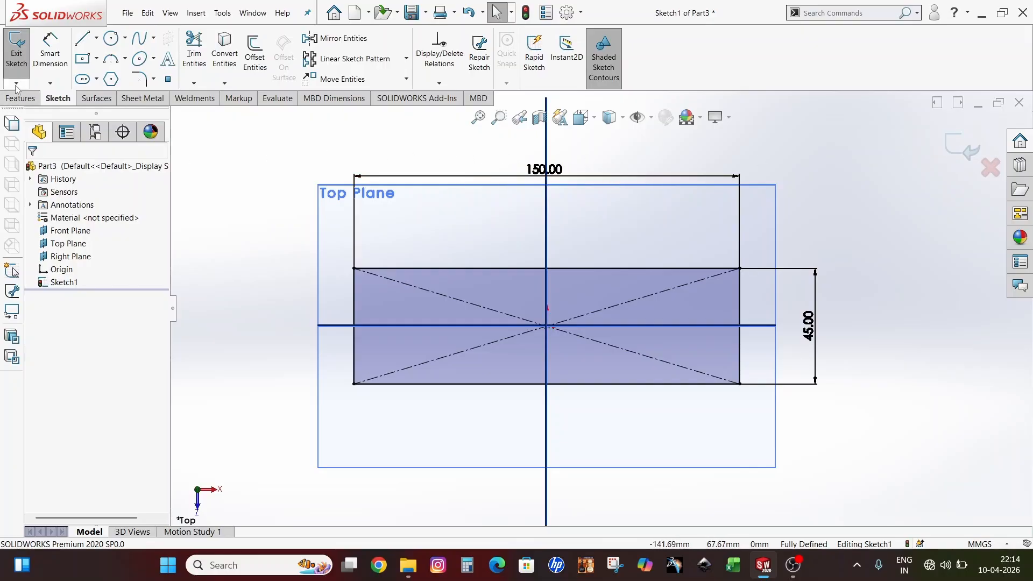
Exit the rectangle sketch and launch Base Flange/Tab
{"action": "left_click", "coordinate": [17, 57]}
{"action": "left_click", "coordinate": [604, 202]}
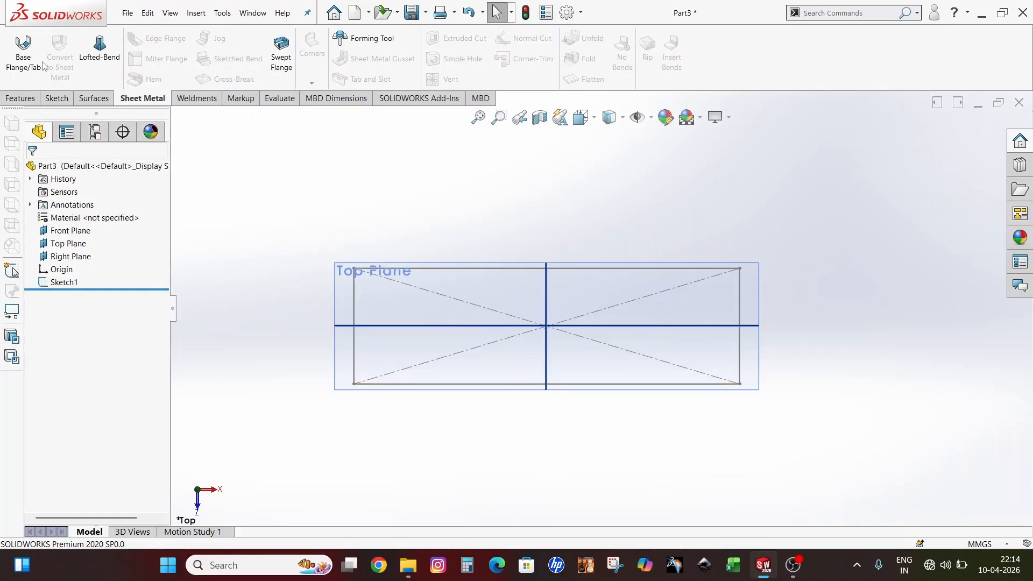
{"action": "left_click", "coordinate": [23, 49]}
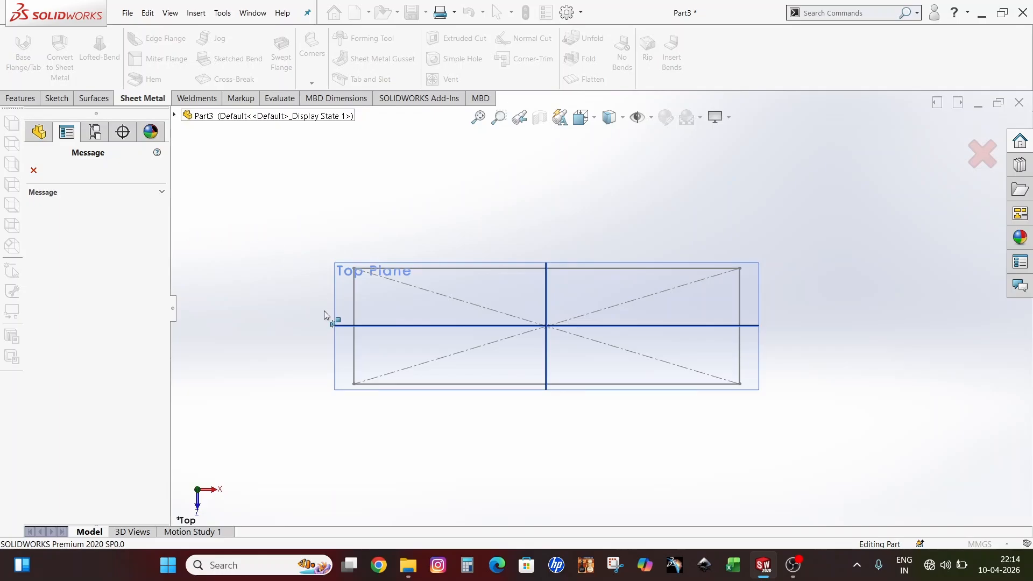
Use the rectangle sketch for the base flange and set its thickness to 1 mm
{"action": "left_click", "coordinate": [354, 295]}
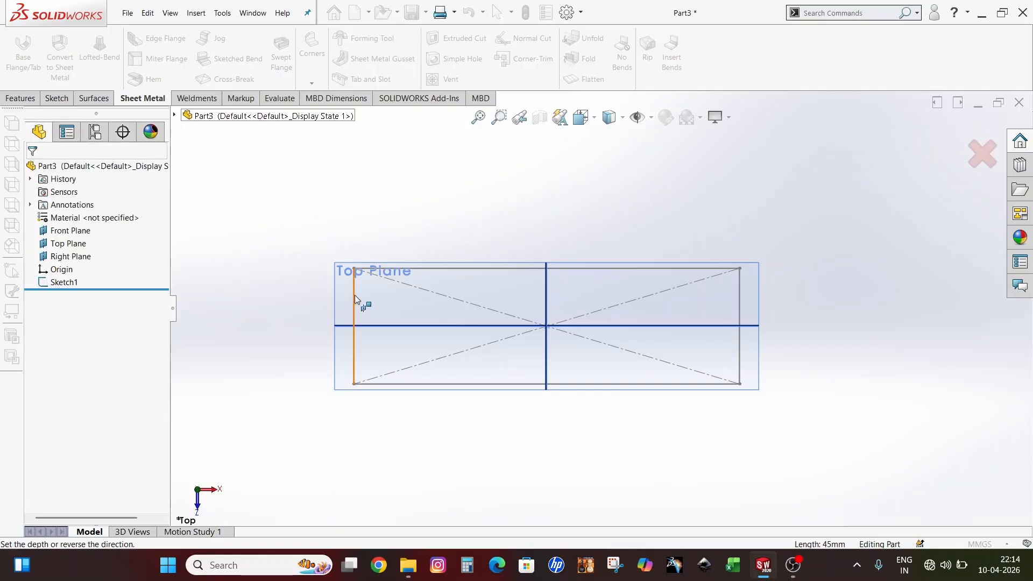
{"action": "scroll", "coordinate": [661, 329], "scroll_direction": "down", "scroll_amount": 3}
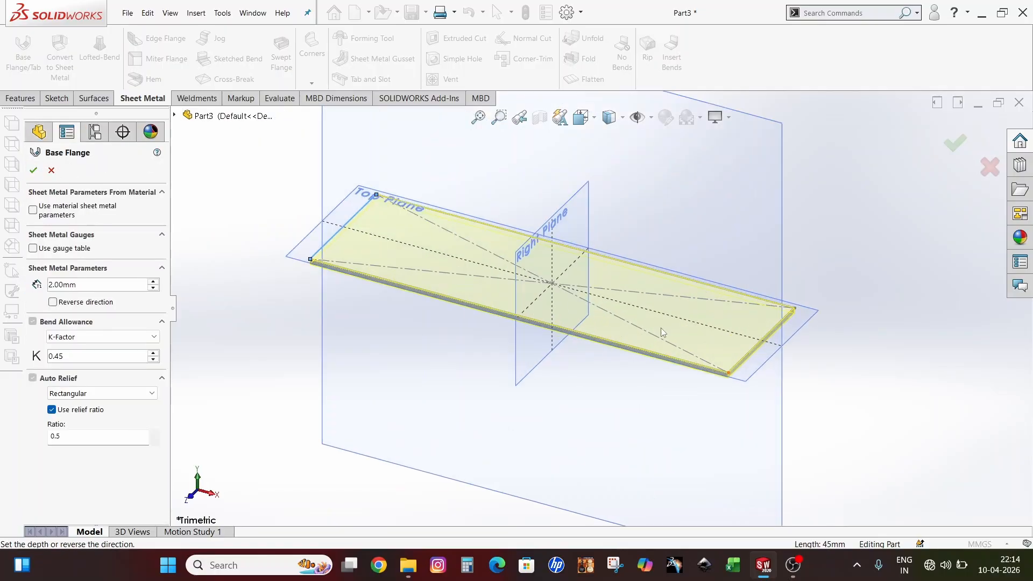
{"action": "mouse_move", "coordinate": [414, 361]}
{"action": "middle_mouse_down"}
{"action": "mouse_move", "coordinate": [454, 371]}
{"action": "mouse_move", "coordinate": [419, 363]}
{"action": "middle_mouse_up"}
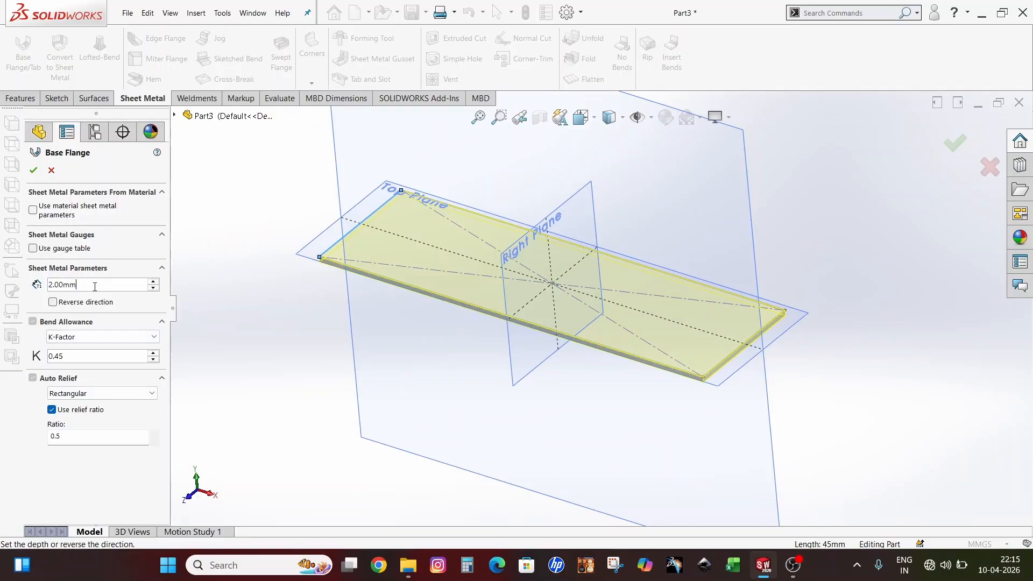
{"action": "left_click_drag", "start_coordinate": [95, 287], "coordinate": [41, 278]}
{"action": "type", "text": "1"}
{"action": "scroll", "coordinate": [343, 271], "scroll_direction": "up", "scroll_amount": 2}
{"action": "scroll", "coordinate": [344, 270], "scroll_direction": "down", "scroll_amount": 3}
{"action": "scroll", "coordinate": [622, 306], "scroll_direction": "down", "scroll_amount": 2}
{"action": "scroll", "coordinate": [623, 342], "scroll_direction": "up", "scroll_amount": 2}
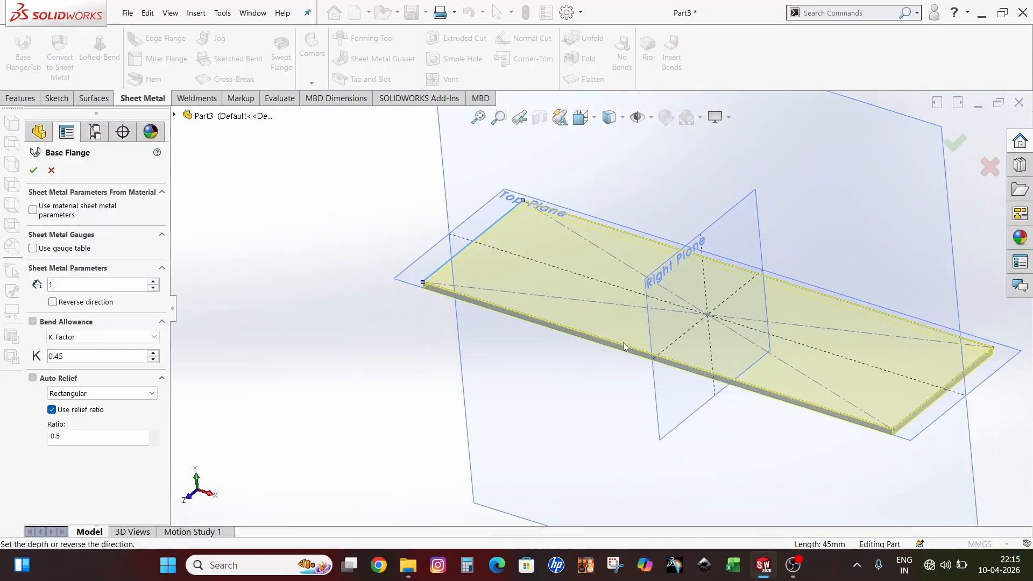
{"action": "scroll", "coordinate": [385, 312], "scroll_direction": "down", "scroll_amount": 3}
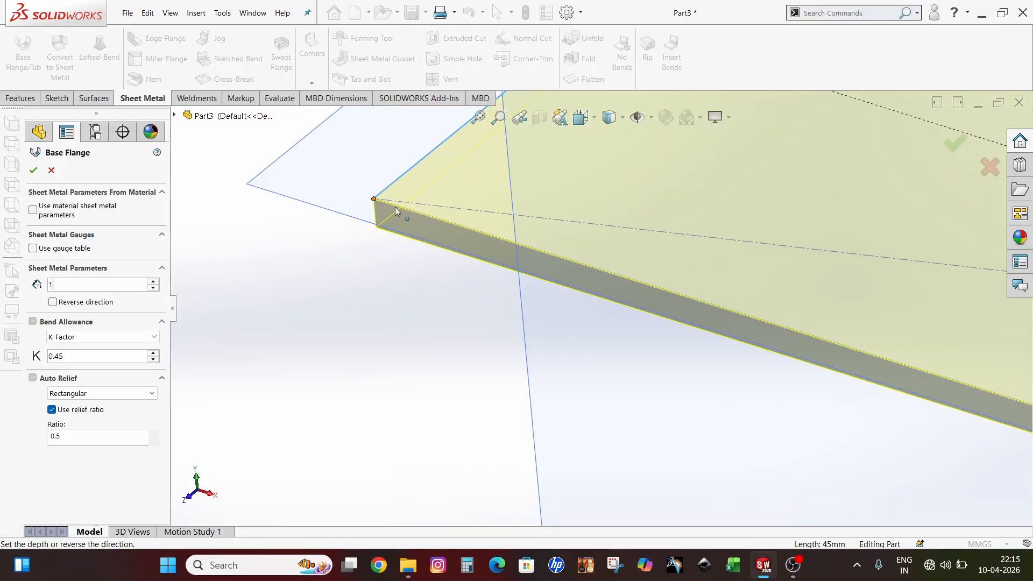
Reverse the thickness direction, keep K-Factor 0.45, accept, and zoom to fit the plate
{"action": "left_click", "coordinate": [54, 304]}
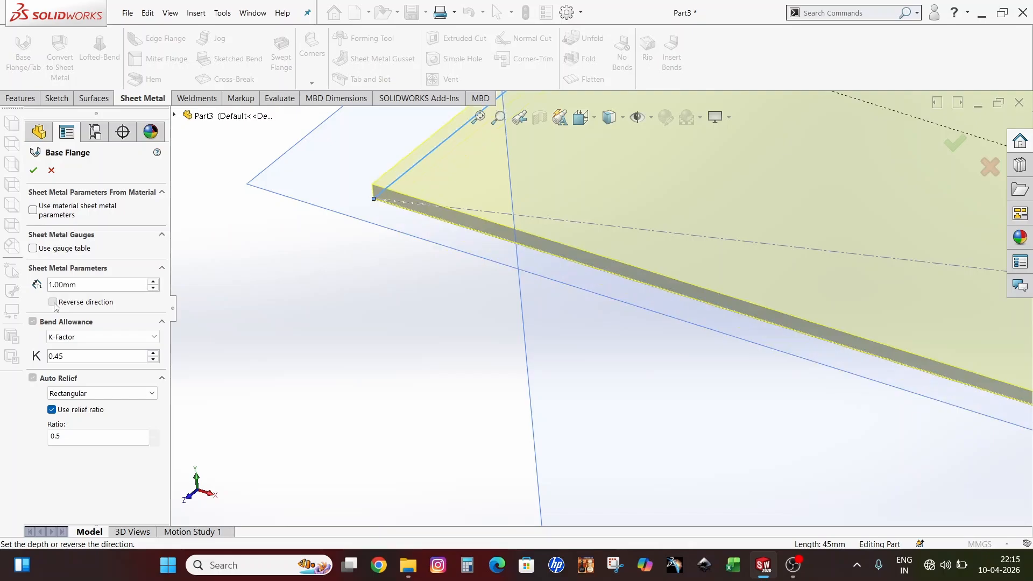
{"action": "middle_click_drag", "start_coordinate": [248, 322], "coordinate": [442, 250]}
{"action": "scroll", "coordinate": [442, 250], "scroll_direction": "up", "scroll_amount": 3}
{"action": "scroll", "coordinate": [689, 247], "scroll_direction": "down", "scroll_amount": 3}
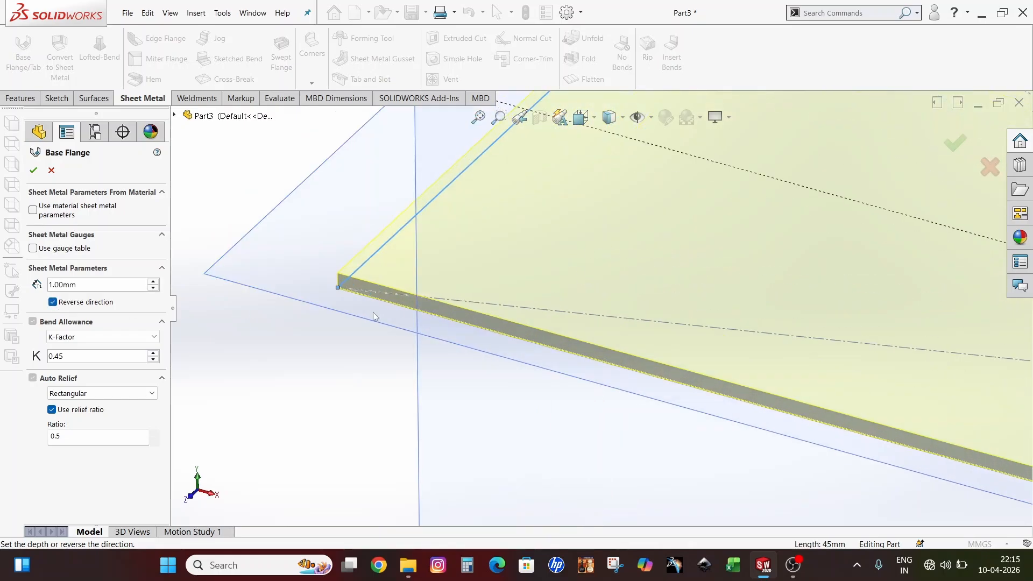
{"action": "left_click", "coordinate": [70, 356]}
{"action": "left_click", "coordinate": [33, 170]}
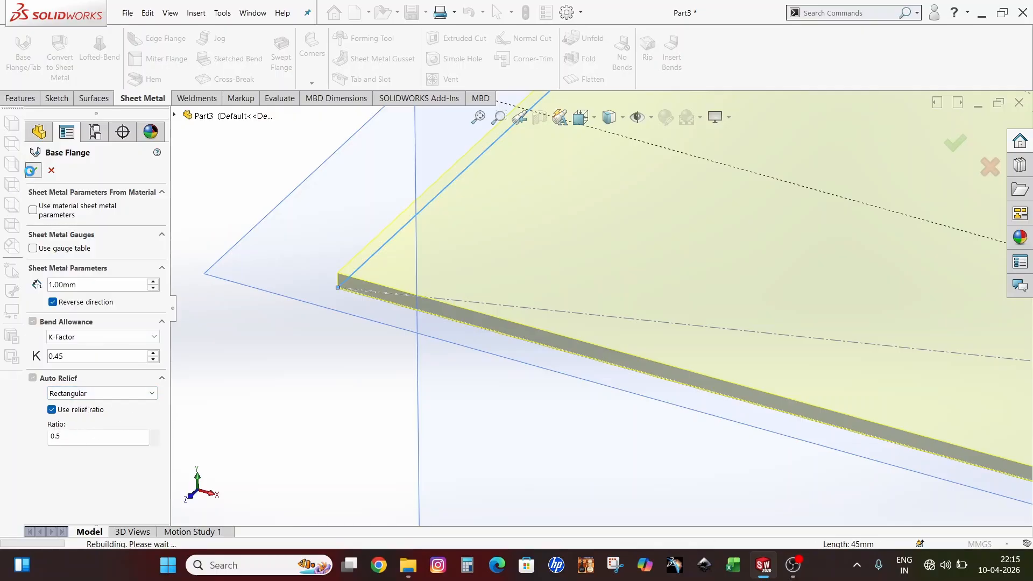
{"action": "key", "text": "f"}
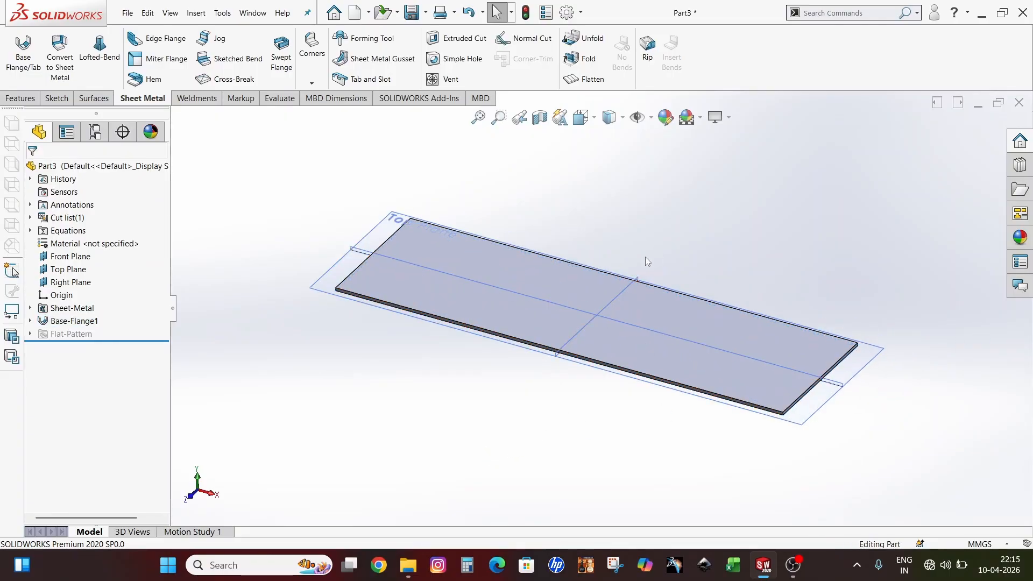
{"action": "middle_click_drag", "start_coordinate": [644, 257], "coordinate": [638, 290]}
{"action": "scroll", "coordinate": [446, 336], "scroll_direction": "up", "scroll_amount": 1}
{"action": "scroll", "coordinate": [563, 347], "scroll_direction": "down", "scroll_amount": 3}
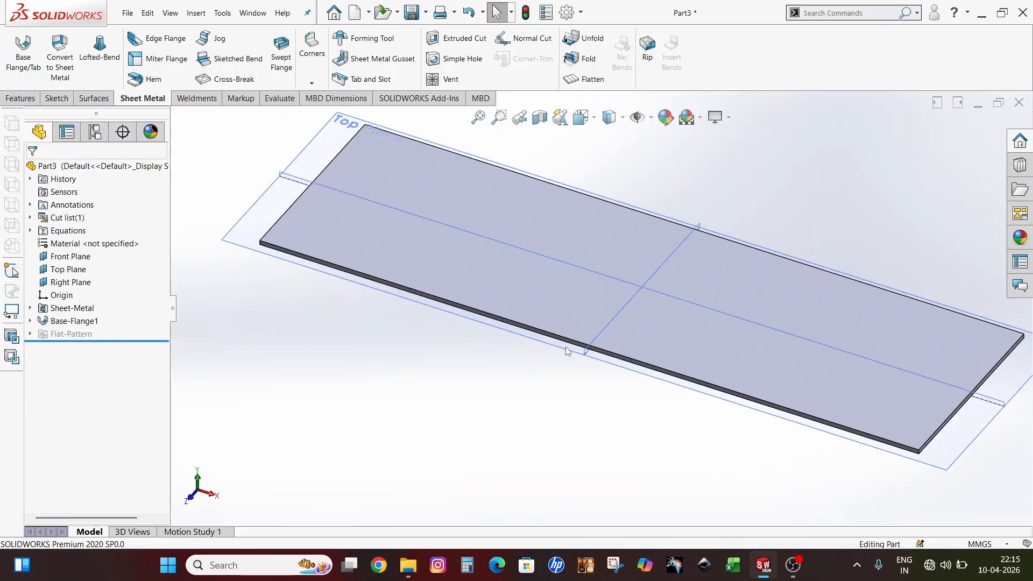
{"action": "scroll", "coordinate": [568, 347], "scroll_direction": "up", "scroll_amount": 3}
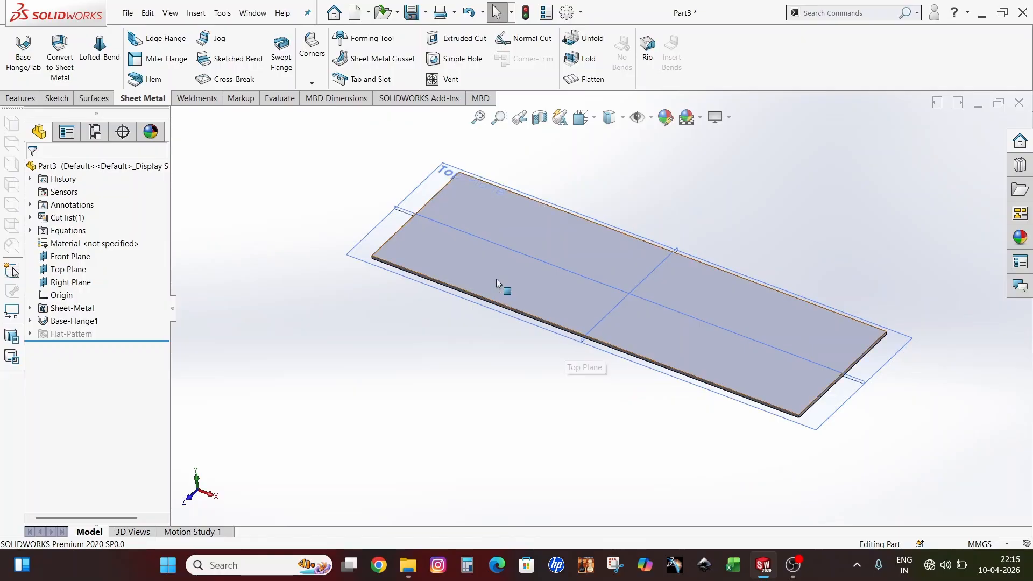
Add an Edge Flange on the front and far long edges and uncheck Use default radius
{"action": "left_click", "coordinate": [155, 39]}
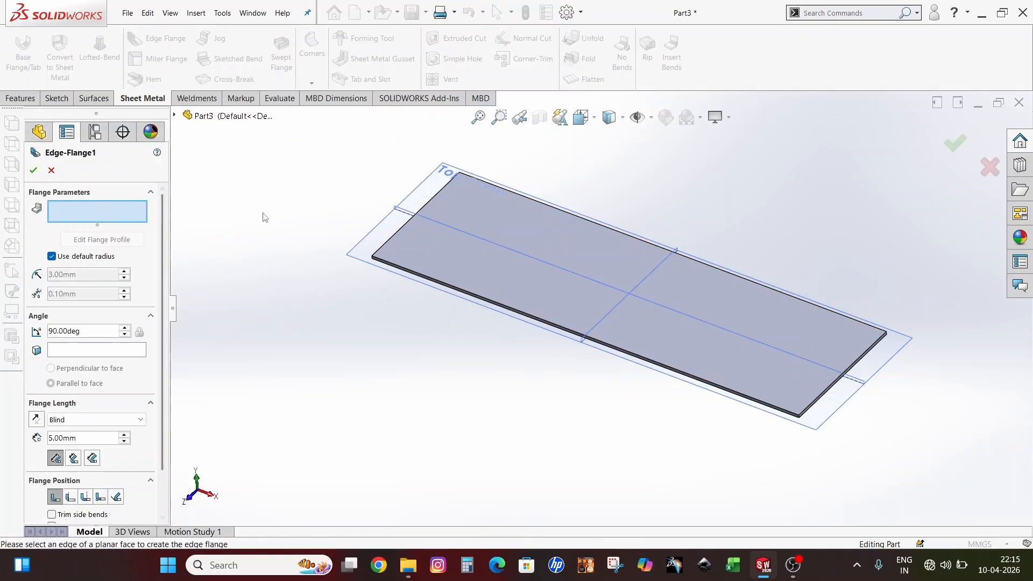
{"action": "left_click", "coordinate": [449, 287]}
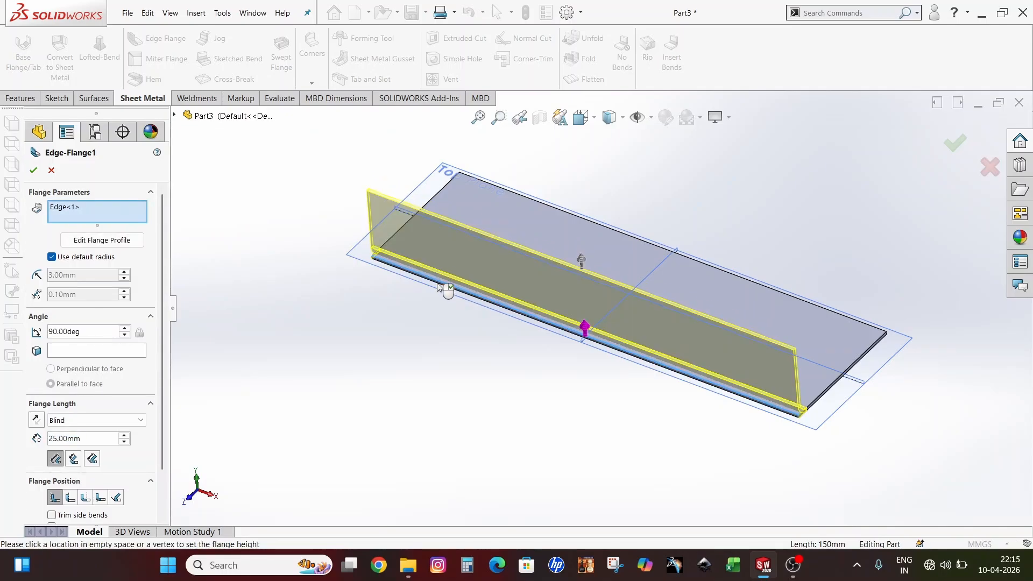
{"action": "middle_click_drag", "start_coordinate": [756, 412], "coordinate": [709, 264]}
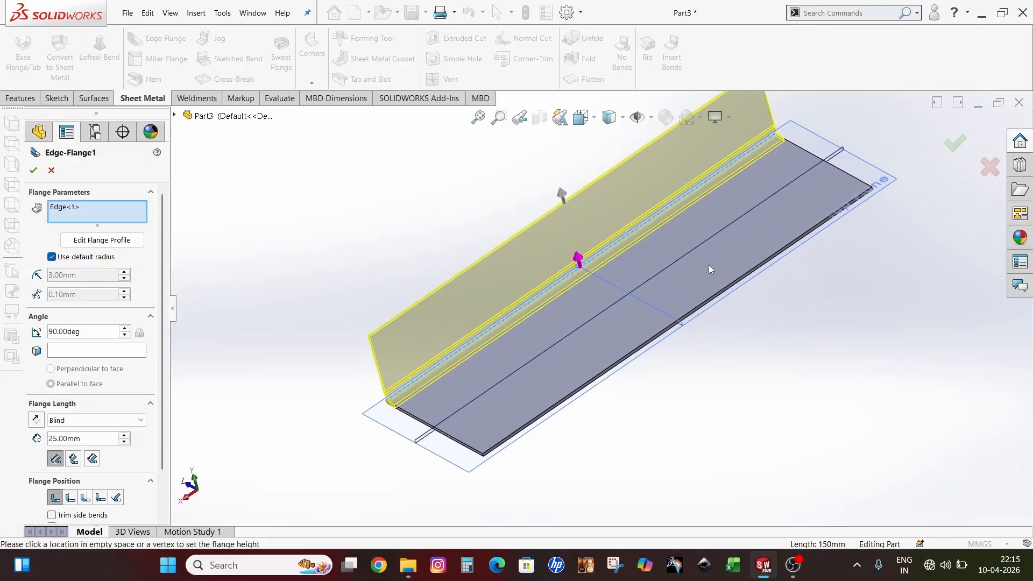
{"action": "left_click", "coordinate": [752, 270]}
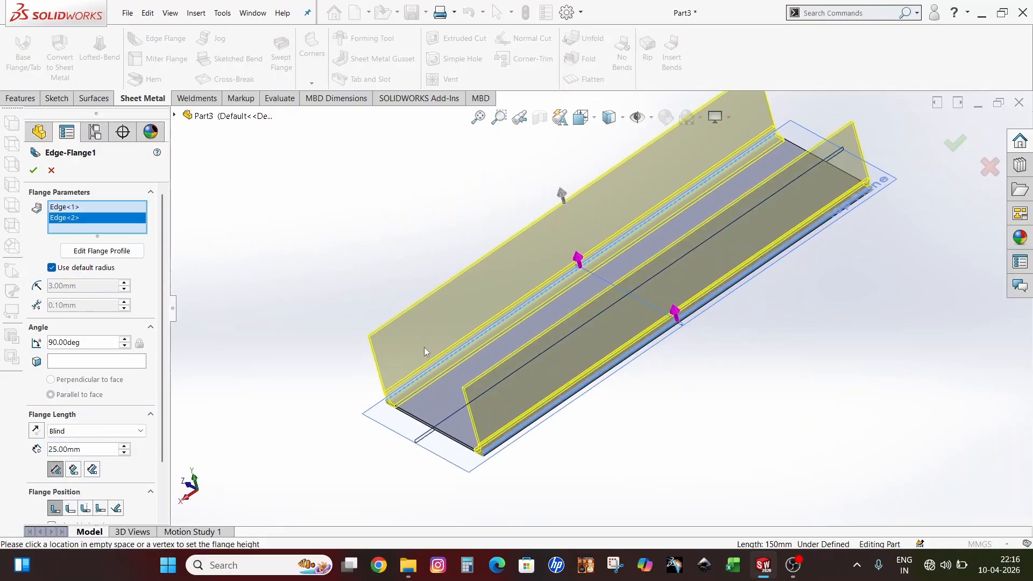
{"action": "middle_click_drag", "start_coordinate": [424, 348], "coordinate": [737, 258]}
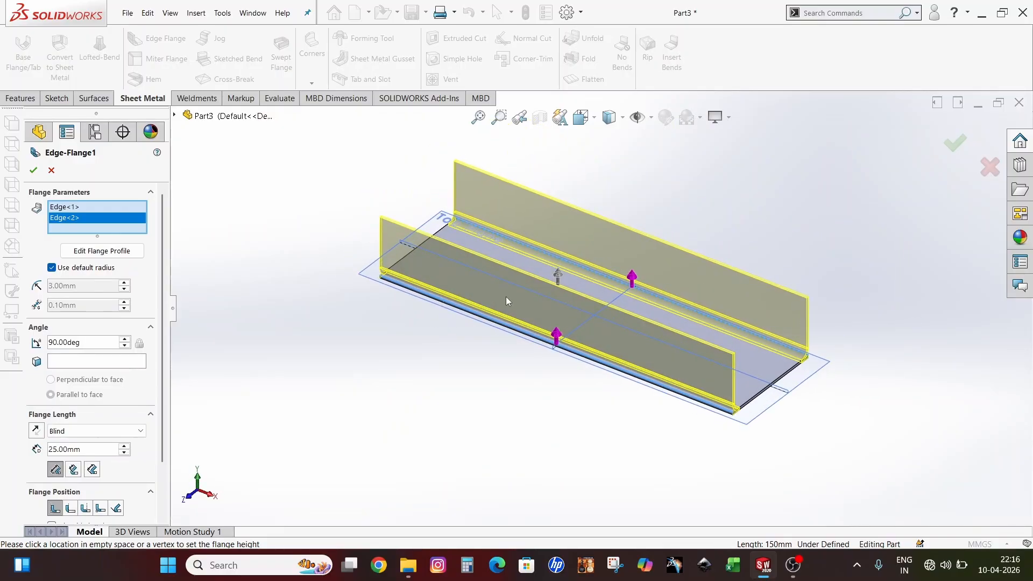
{"action": "left_click", "coordinate": [52, 268]}
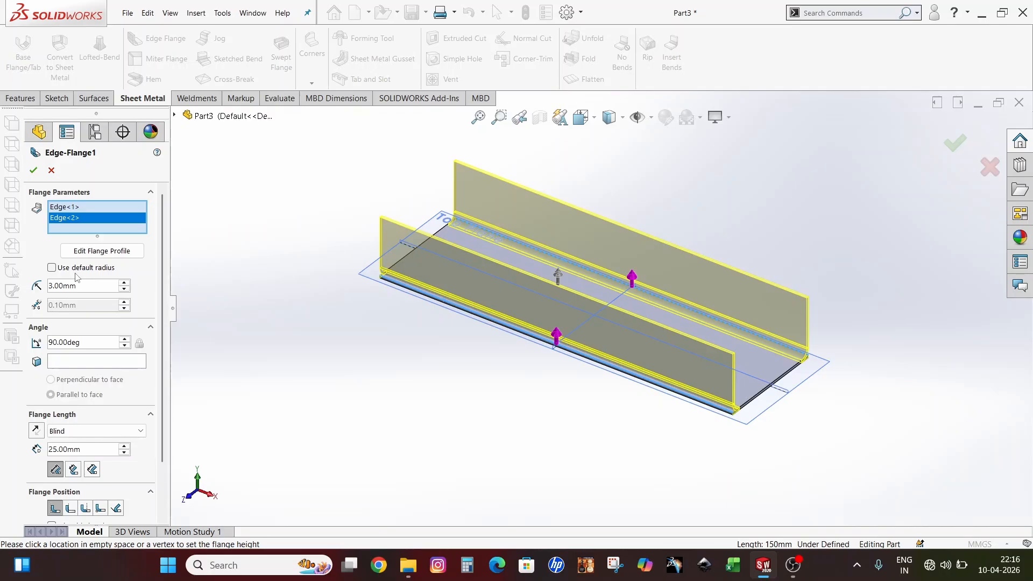
Set the bend radius to 1.5 mm and measure the 25 mm length to the outer virtual sharp
{"action": "left_click_drag", "start_coordinate": [82, 285], "coordinate": [50, 286]}
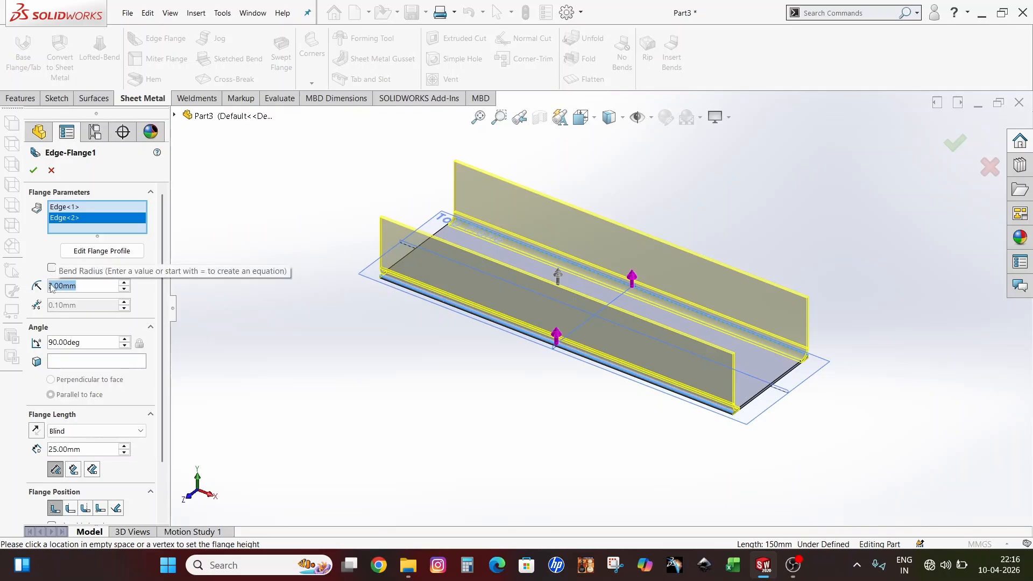
{"action": "type", "text": "1"}
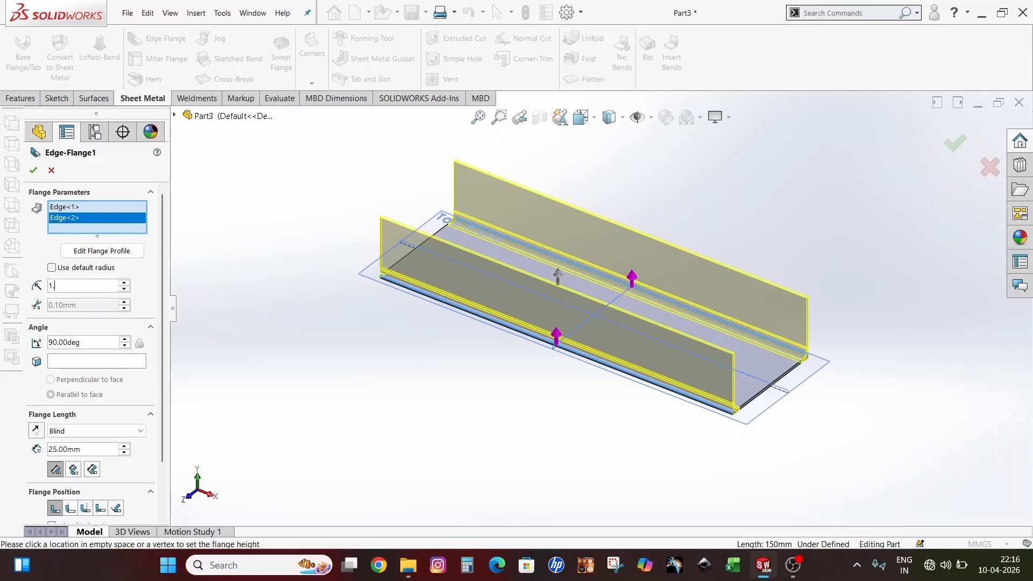
{"action": "type", "text": ".5"}
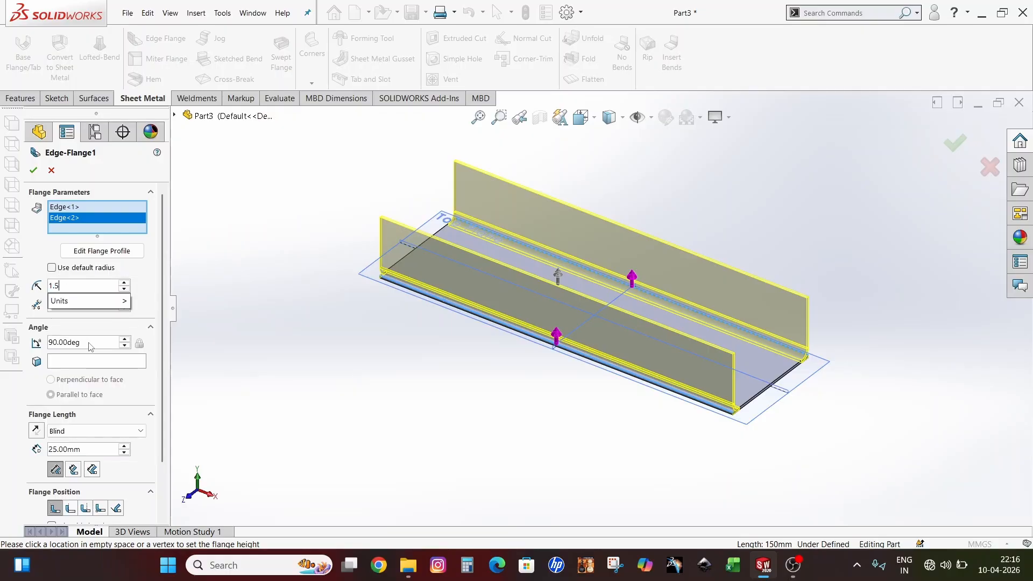
{"action": "key", "text": "Return"}
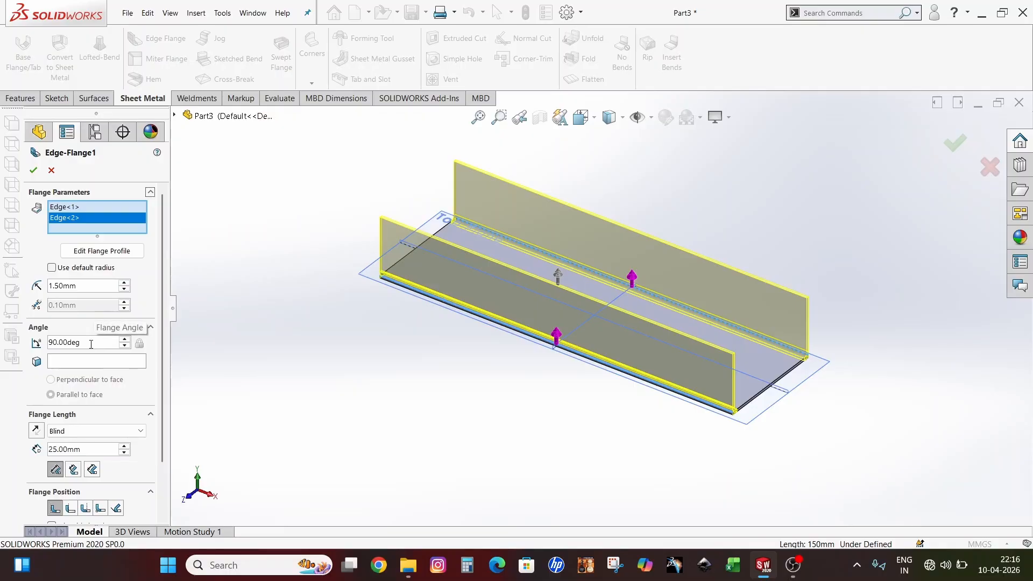
{"action": "scroll", "coordinate": [86, 406], "scroll_direction": "down", "scroll_amount": 3}
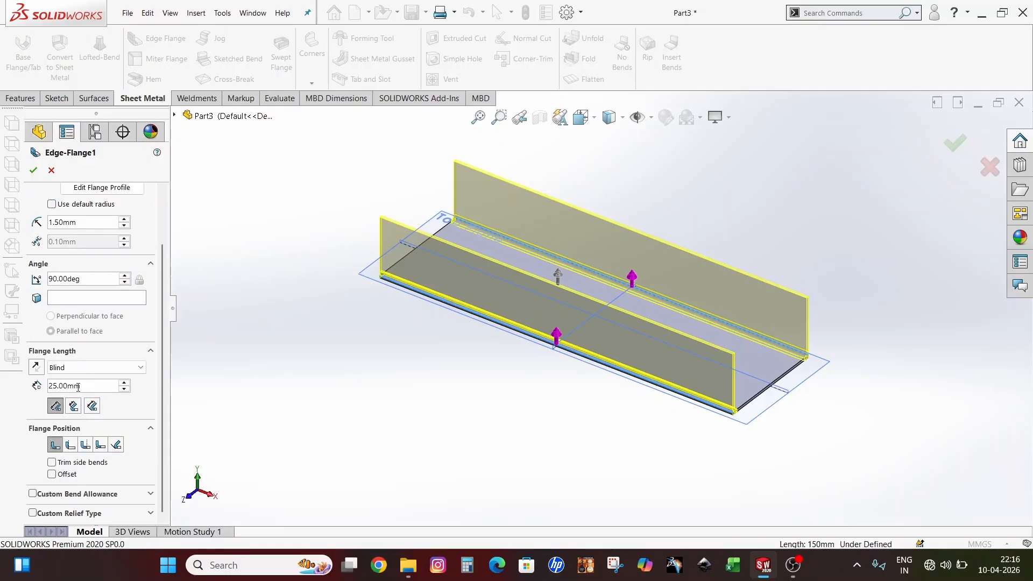
{"action": "double_click", "coordinate": [94, 386]}
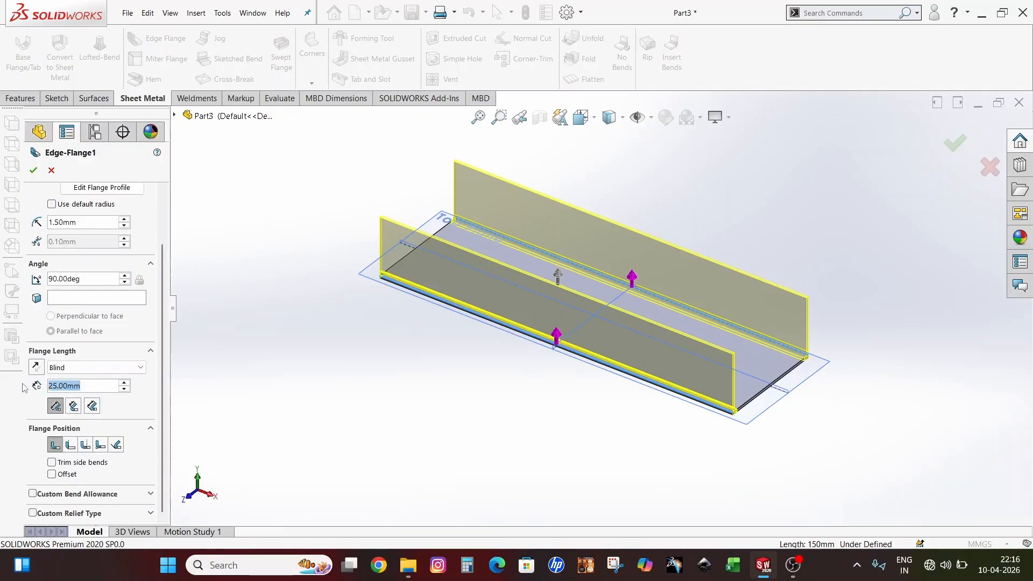
{"action": "left_click", "coordinate": [164, 397]}
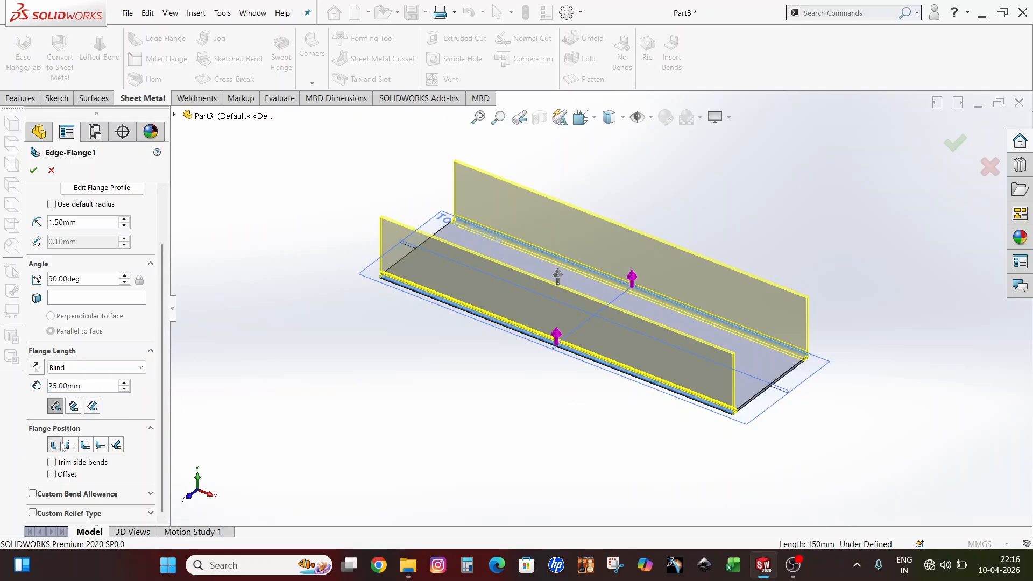
{"action": "left_click", "coordinate": [56, 406]}
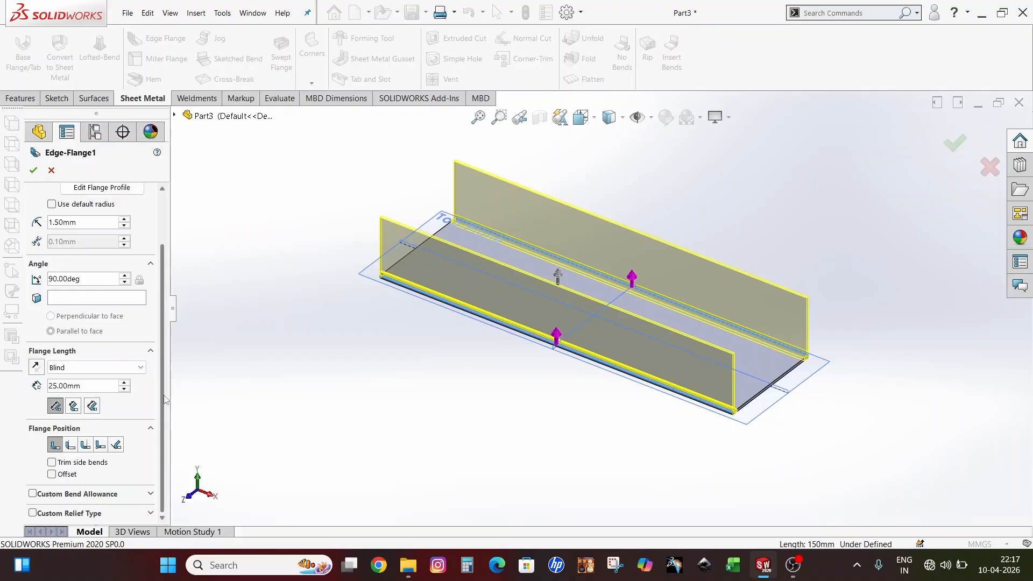
Accept Edge-Flange1's two 25 mm side flanges and view the U-channel isometrically
{"action": "left_click", "coordinate": [34, 170]}
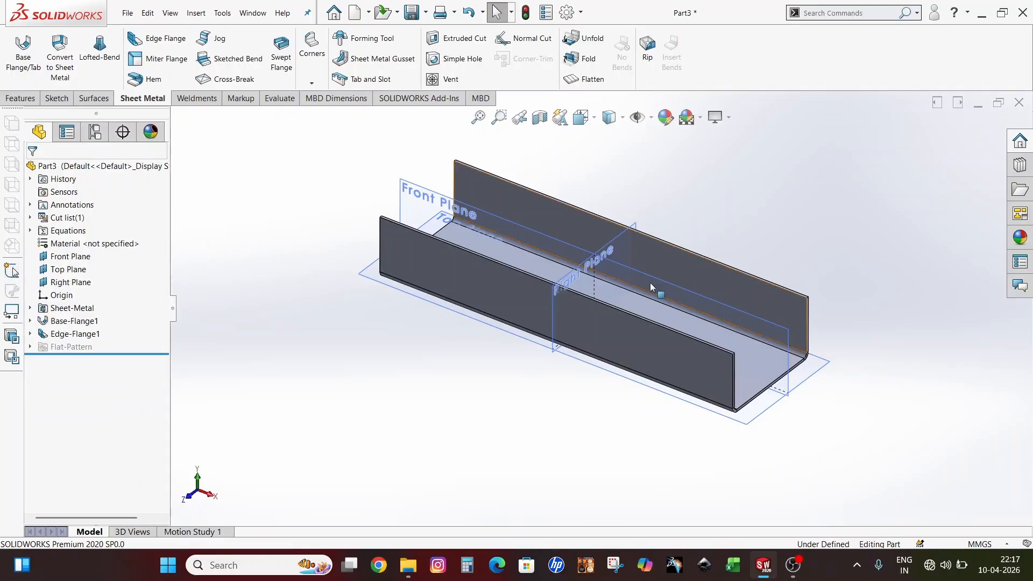
{"action": "middle_click_drag", "start_coordinate": [657, 303], "coordinate": [640, 279]}
{"action": "scroll", "coordinate": [628, 282], "scroll_direction": "down", "scroll_amount": 5}
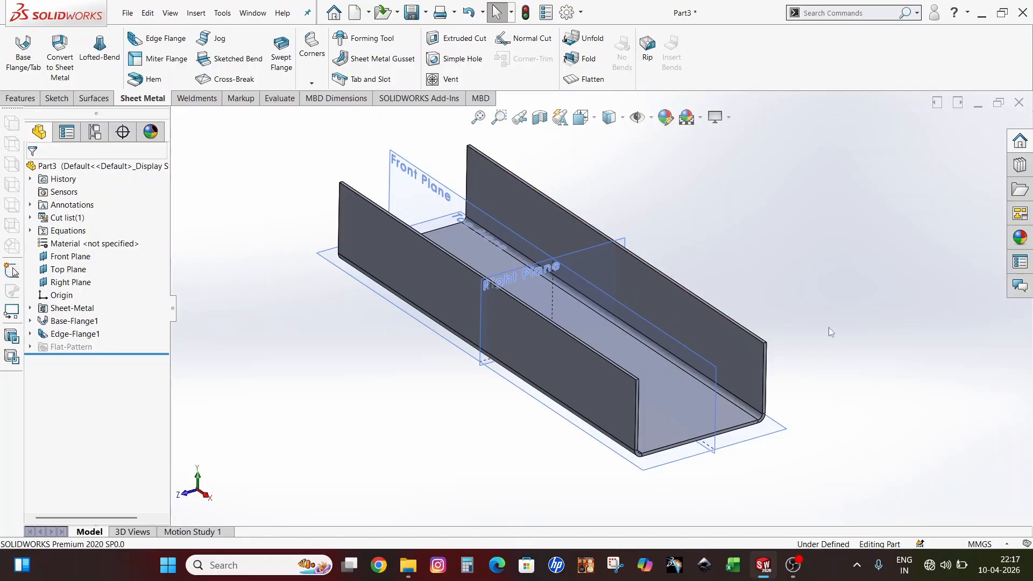
Start an edge flange on the top edges of both side walls
{"action": "left_click", "coordinate": [177, 43]}
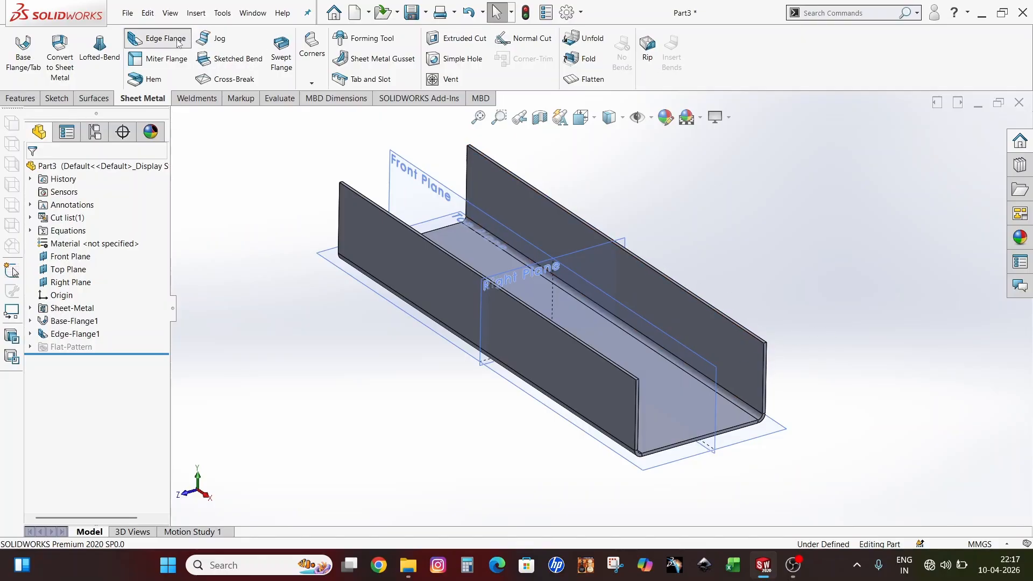
{"action": "left_click", "coordinate": [688, 295]}
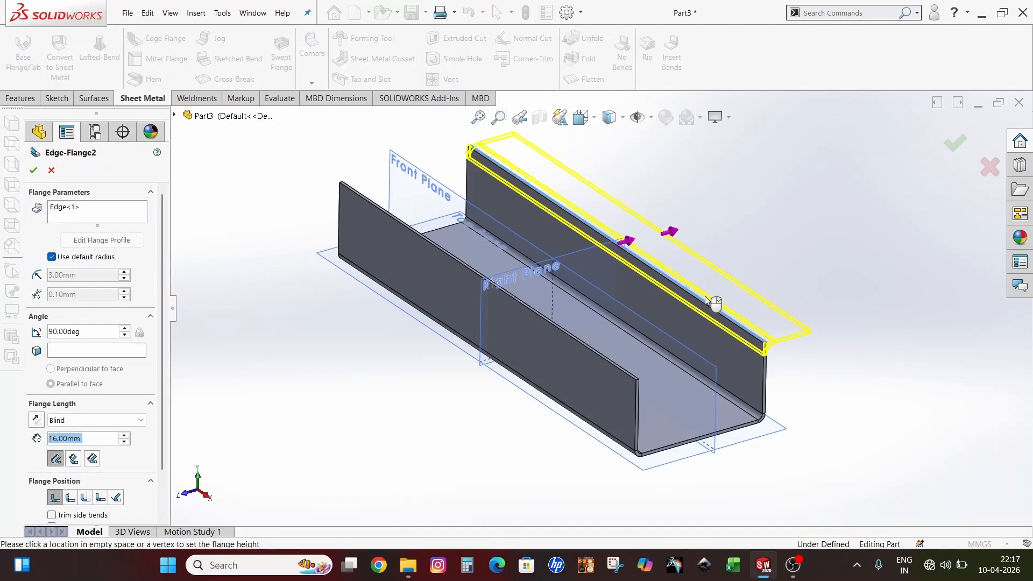
{"action": "left_click", "coordinate": [589, 350]}
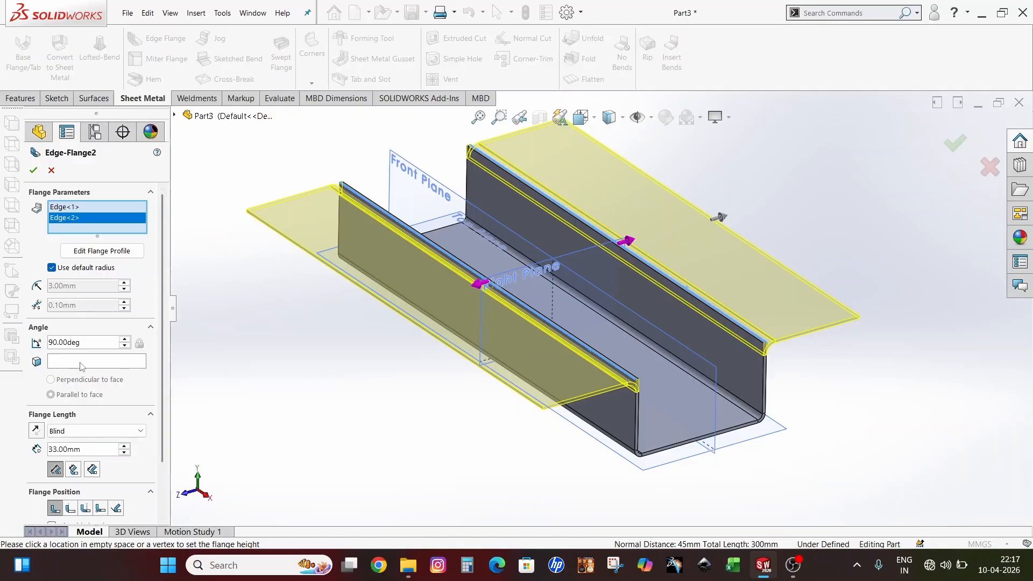
{"action": "scroll", "coordinate": [159, 389], "scroll_direction": "down", "scroll_amount": 3}
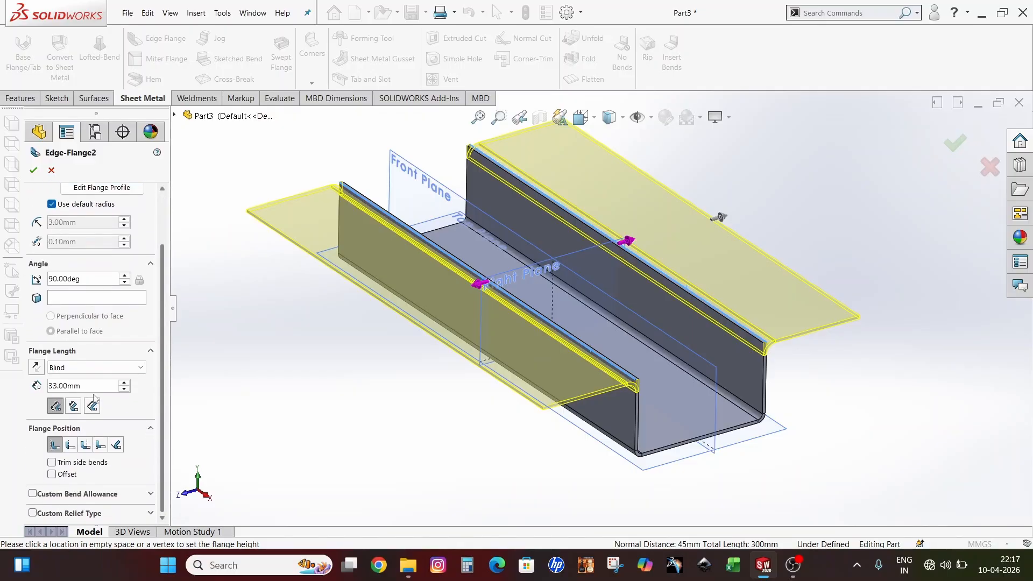
Set the flange length to 15 mm and accept Edge-Flange2
{"action": "left_click_drag", "start_coordinate": [82, 387], "coordinate": [21, 390]}
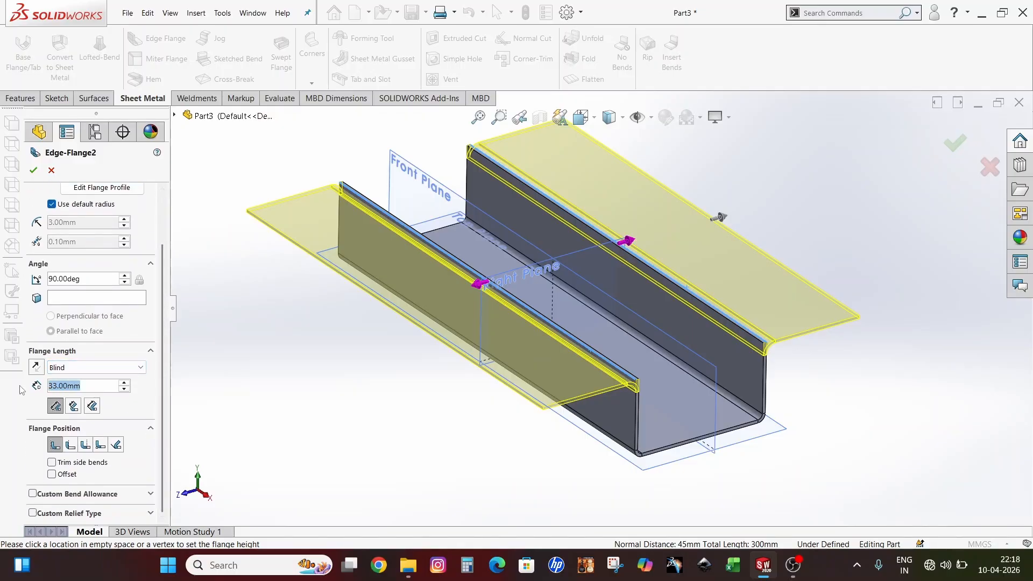
{"action": "type", "text": "1"}
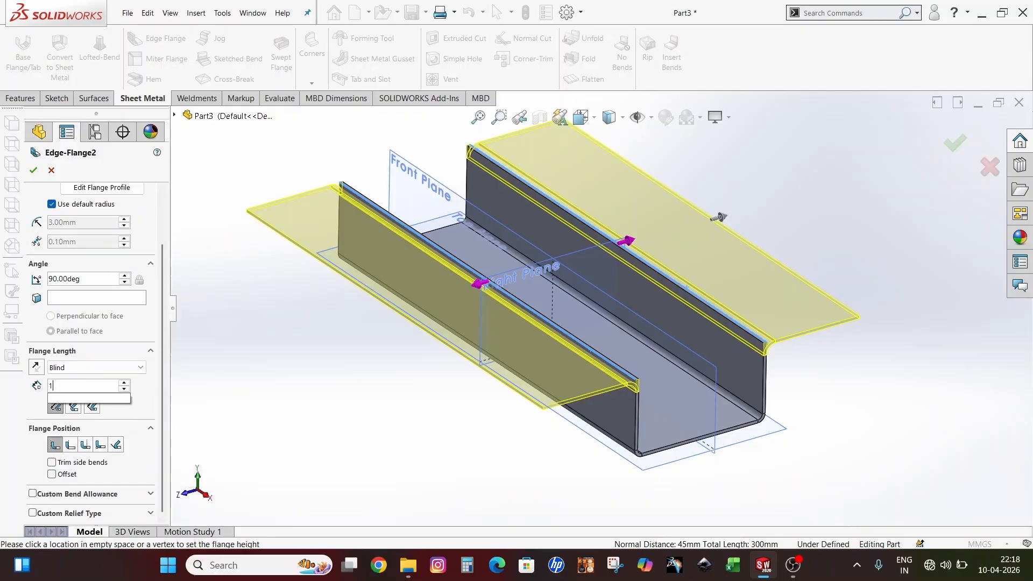
{"action": "type", "text": "15"}
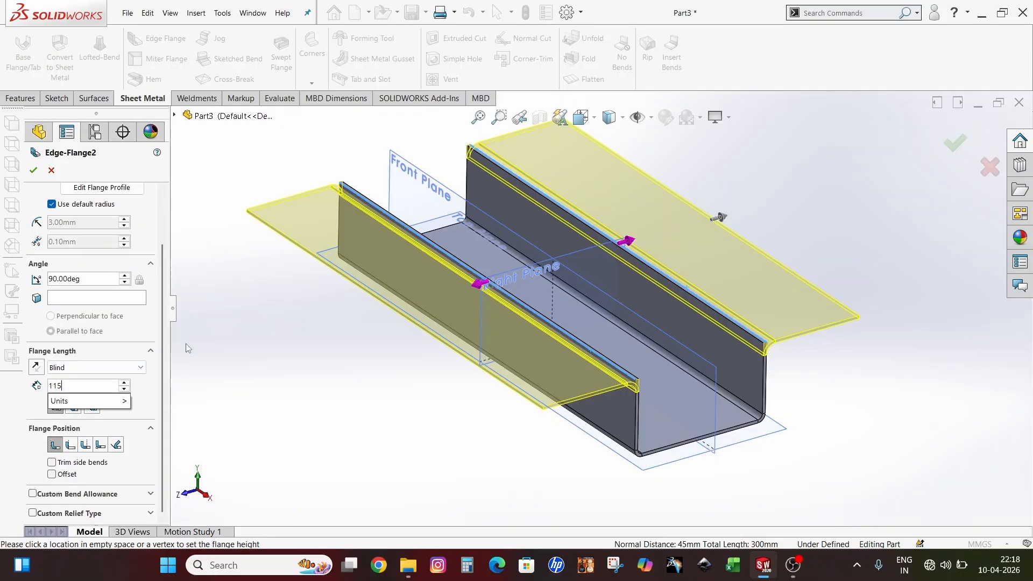
{"action": "key", "text": "BackSpace"}
{"action": "type", "text": "5"}
{"action": "key", "text": "BackSpace"}
{"action": "key", "text": "BackSpace"}
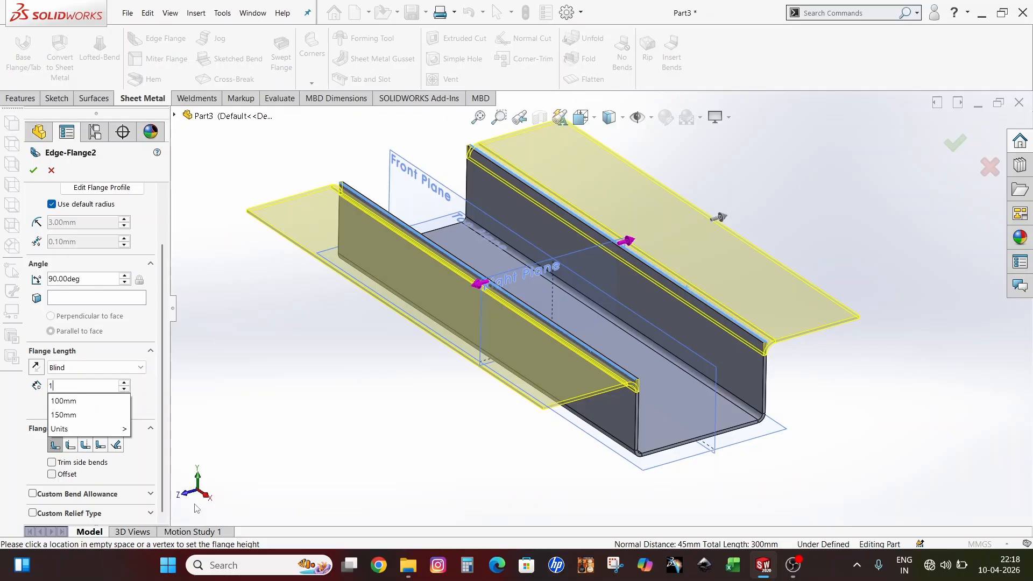
{"action": "type", "text": "5"}
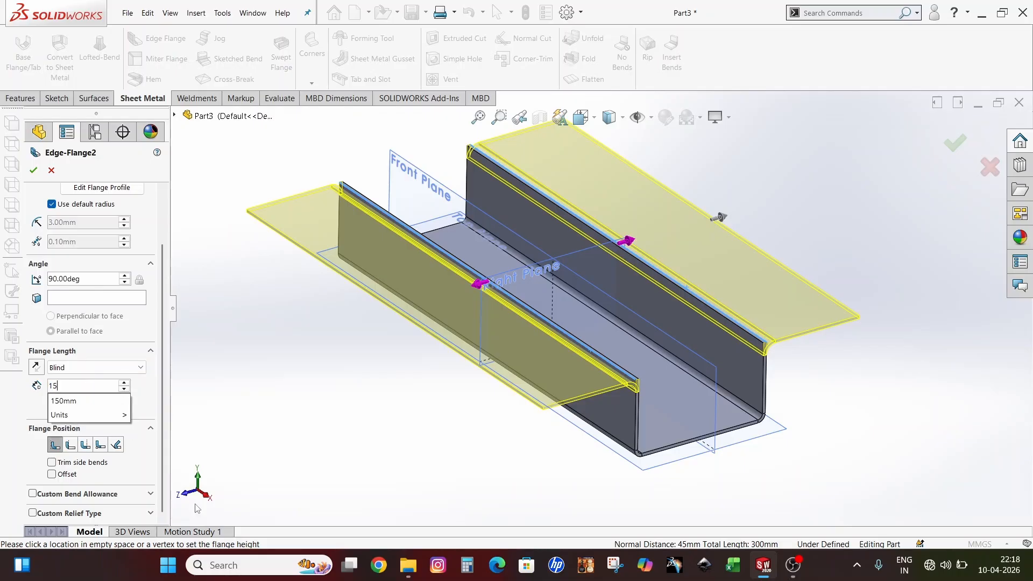
{"action": "key", "text": "Return"}
{"action": "left_click", "coordinate": [32, 170]}
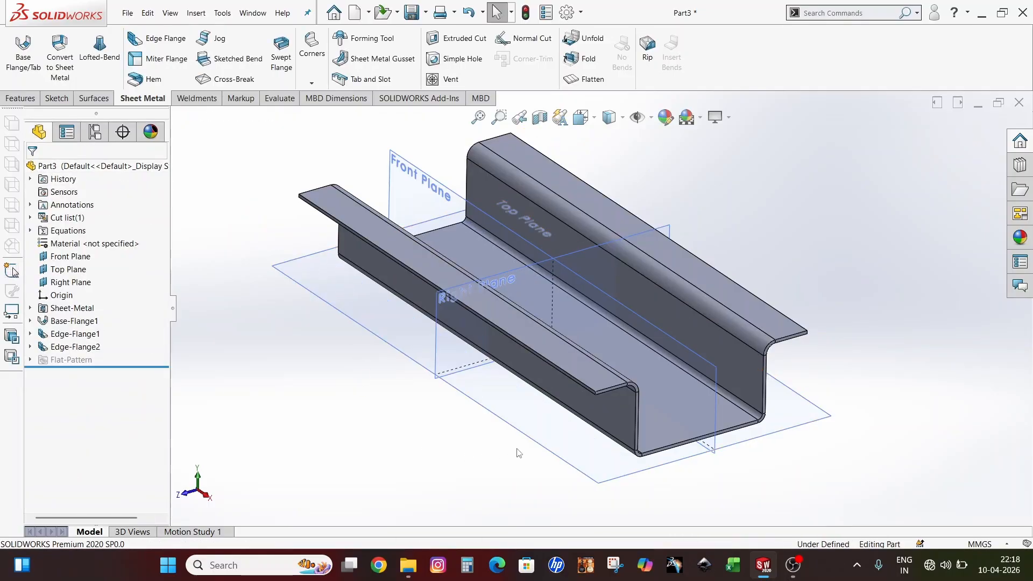
{"action": "middle_click_drag", "start_coordinate": [518, 452], "coordinate": [602, 327]}
{"action": "left_click", "coordinate": [602, 328]}
{"action": "scroll", "coordinate": [577, 414], "scroll_direction": "up", "scroll_amount": 5}
{"action": "left_click", "coordinate": [487, 455]}
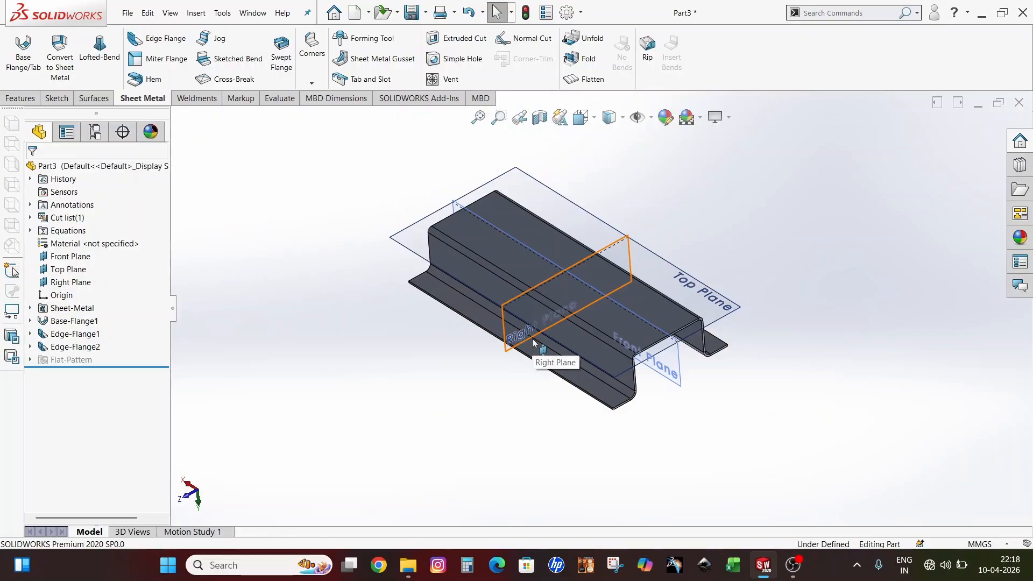
{"action": "scroll", "coordinate": [589, 198], "scroll_direction": "down", "scroll_amount": 3}
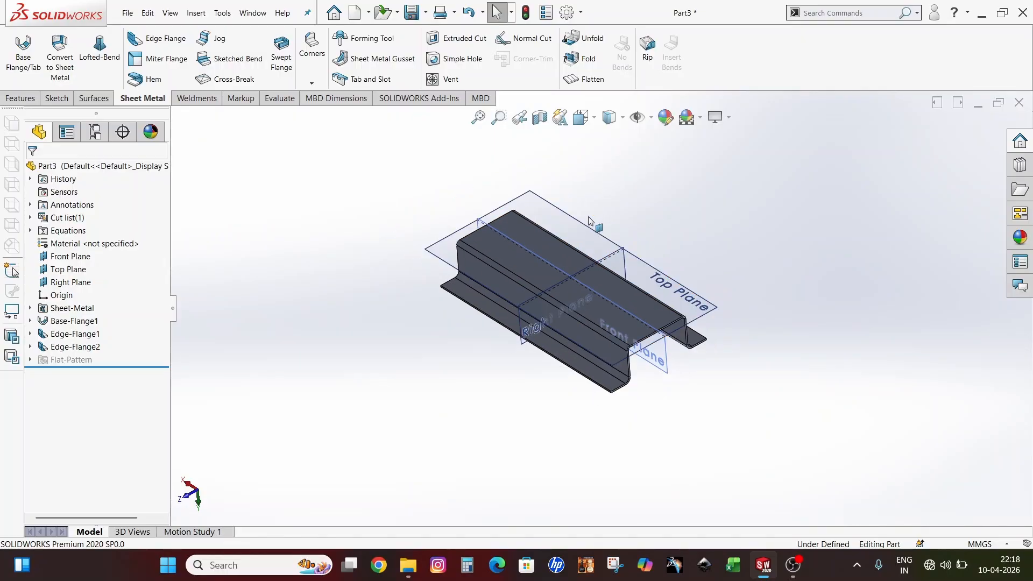
{"action": "scroll", "coordinate": [608, 395], "scroll_direction": "up", "scroll_amount": 3}
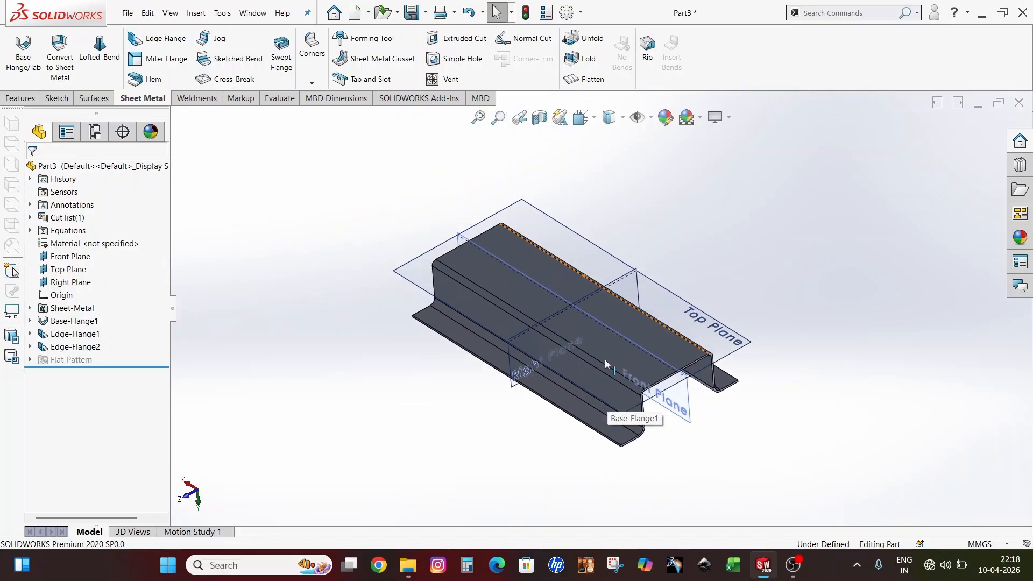
Flatten Part3 into its flat sheet pattern with bend lines and orbit to view it
{"action": "left_click", "coordinate": [598, 81]}
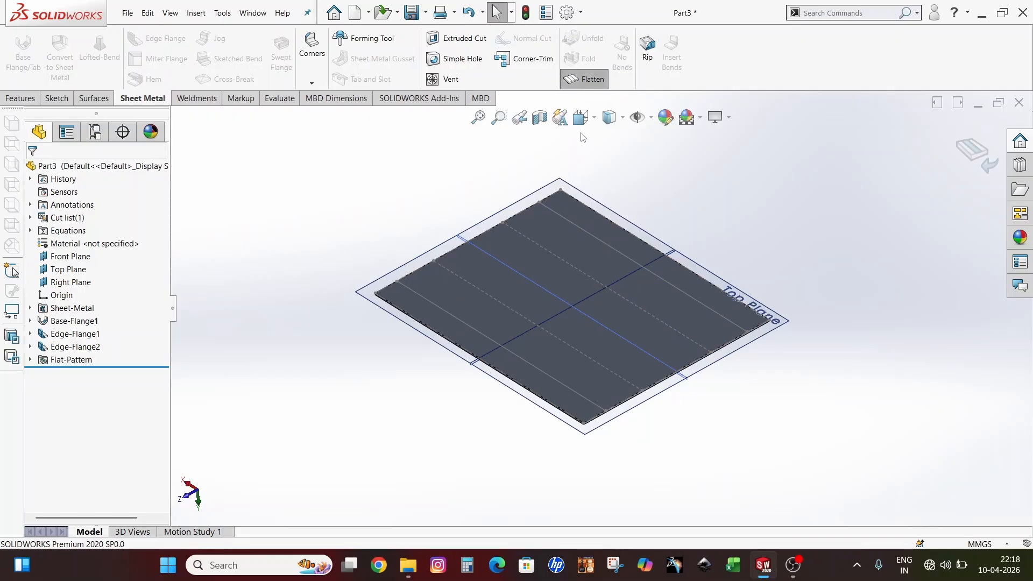
{"action": "middle_click_drag", "start_coordinate": [592, 269], "coordinate": [573, 308]}
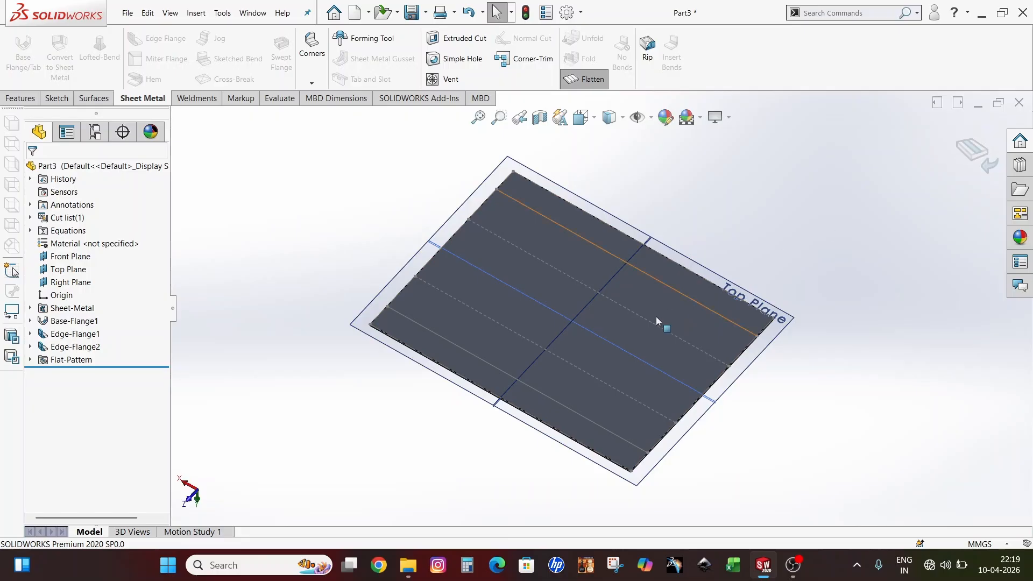
{"action": "scroll", "coordinate": [695, 407], "scroll_direction": "down", "scroll_amount": 2}
{"action": "scroll", "coordinate": [694, 405], "scroll_direction": "up", "scroll_amount": 3}
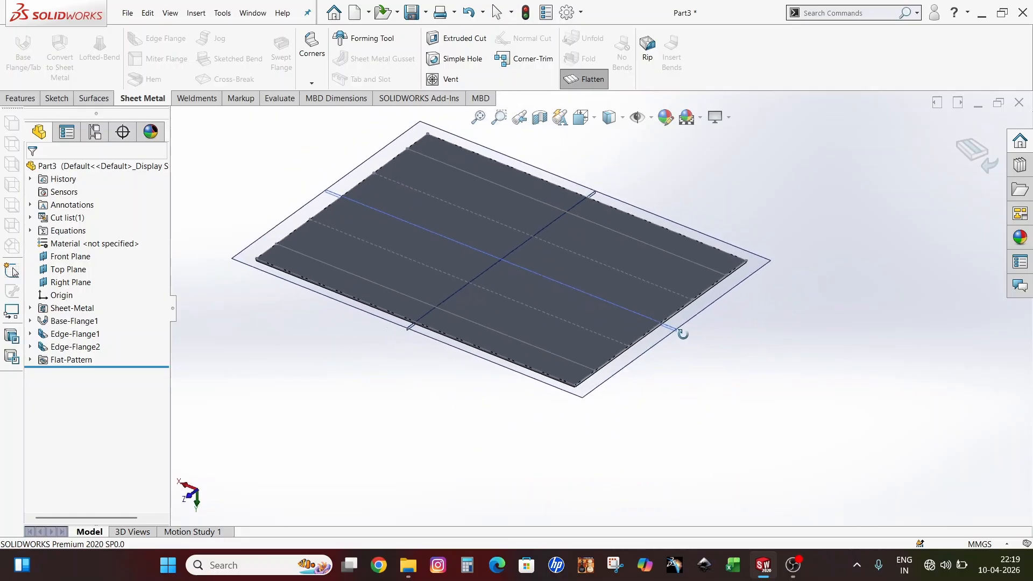
{"action": "scroll", "coordinate": [589, 315], "scroll_direction": "down", "scroll_amount": 4}
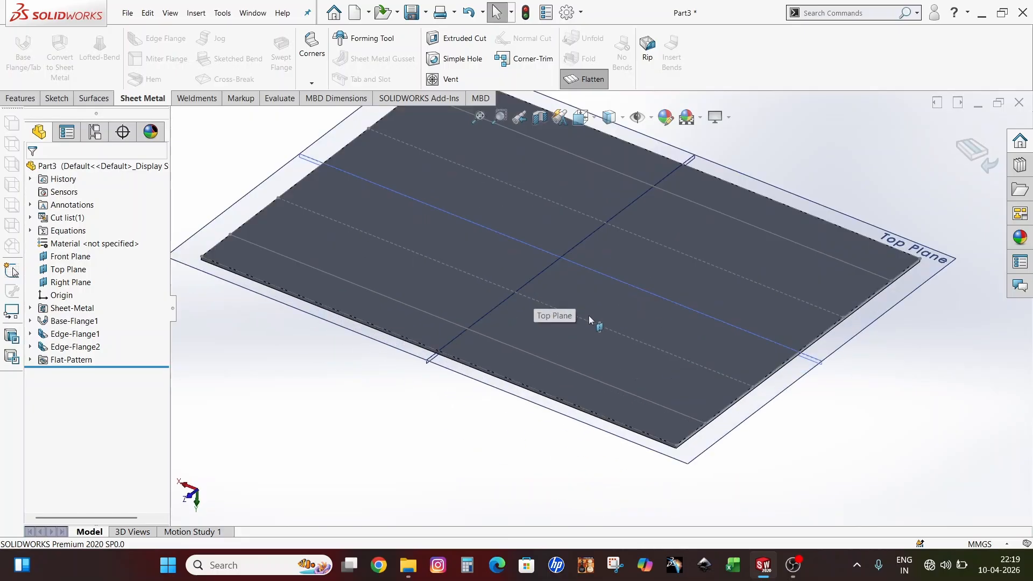
Select the flat sheet's side edge to read its 115.96 mm length
{"action": "left_click", "coordinate": [812, 345]}
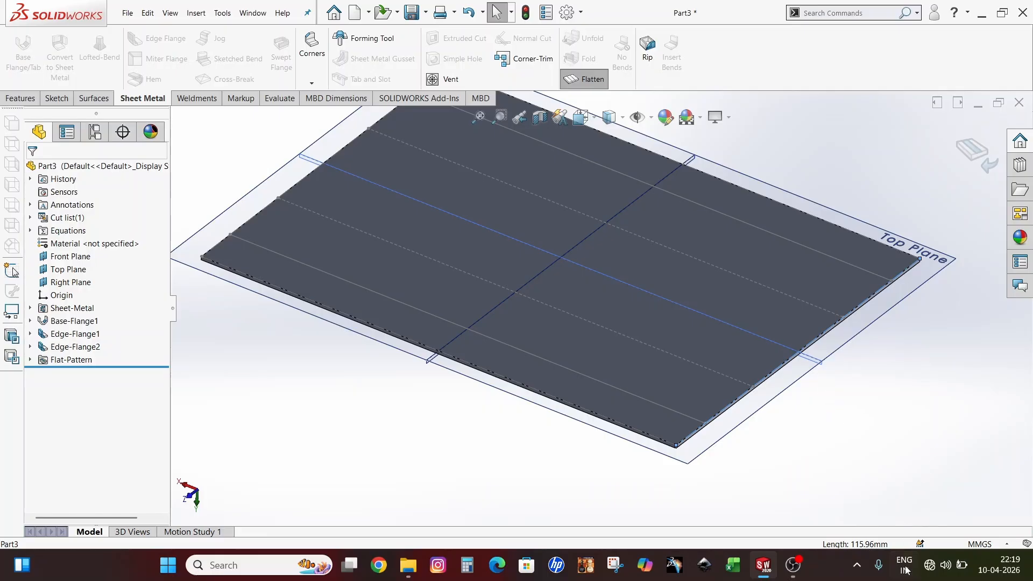
{"action": "scroll", "coordinate": [842, 346], "scroll_direction": "up", "scroll_amount": 2}
{"action": "scroll", "coordinate": [686, 245], "scroll_direction": "down", "scroll_amount": 2}
{"action": "scroll", "coordinate": [757, 312], "scroll_direction": "up", "scroll_amount": 2}
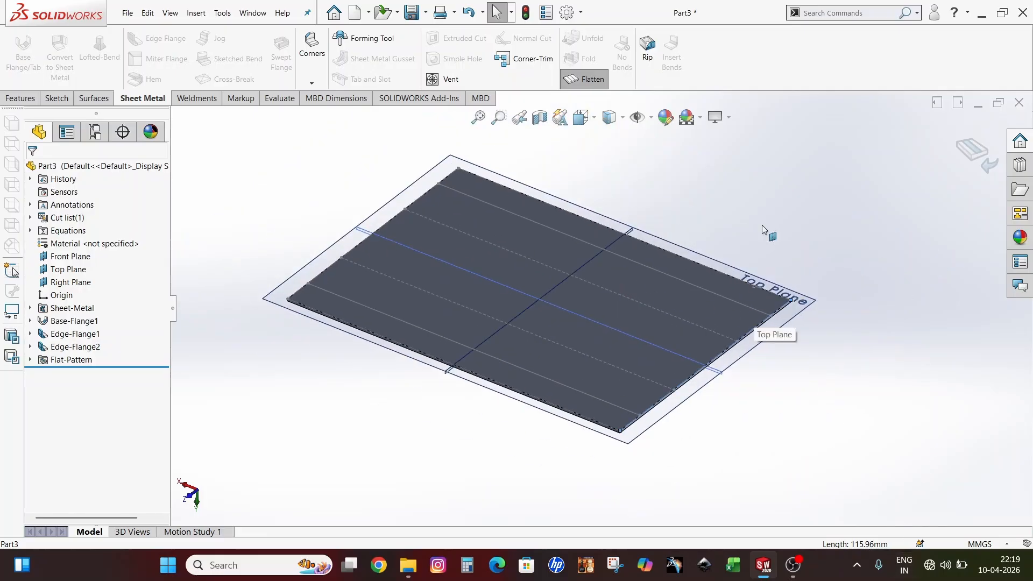
Exit the flat pattern, suppressing Flat-Pattern so Part3 shows as the formed hat-section channel
{"action": "left_click", "coordinate": [982, 156]}
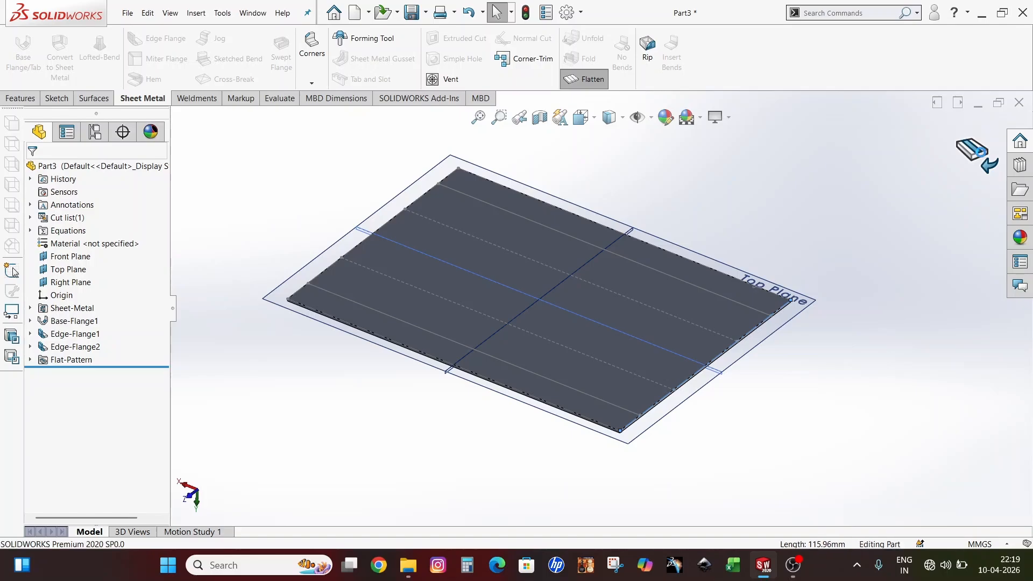
{"action": "scroll", "coordinate": [479, 372], "scroll_direction": "up", "scroll_amount": 2}
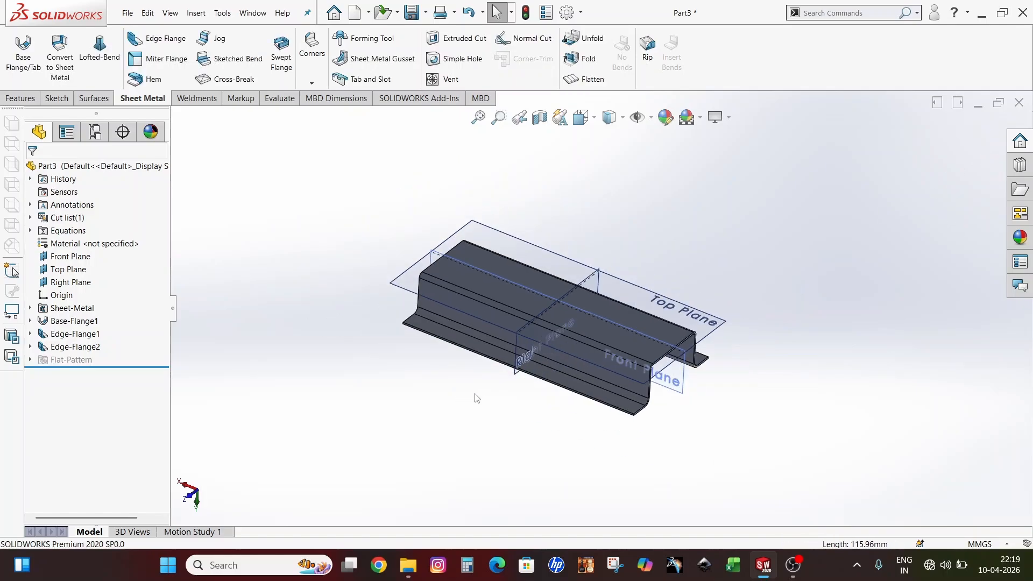
{"action": "scroll", "coordinate": [624, 425], "scroll_direction": "down", "scroll_amount": 2}
{"action": "scroll", "coordinate": [713, 366], "scroll_direction": "up", "scroll_amount": 3}
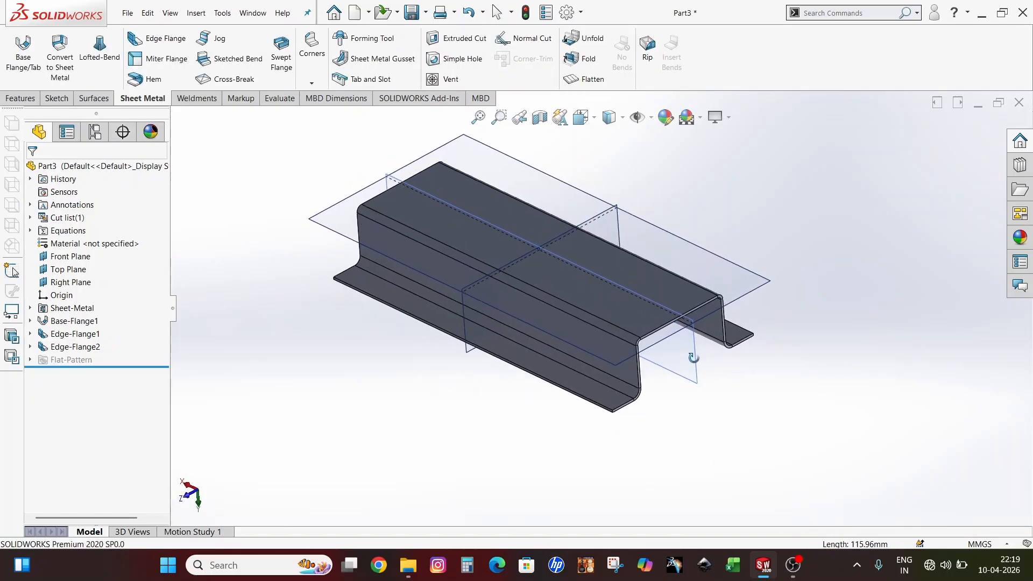
{"action": "scroll", "coordinate": [579, 322], "scroll_direction": "down", "scroll_amount": 3}
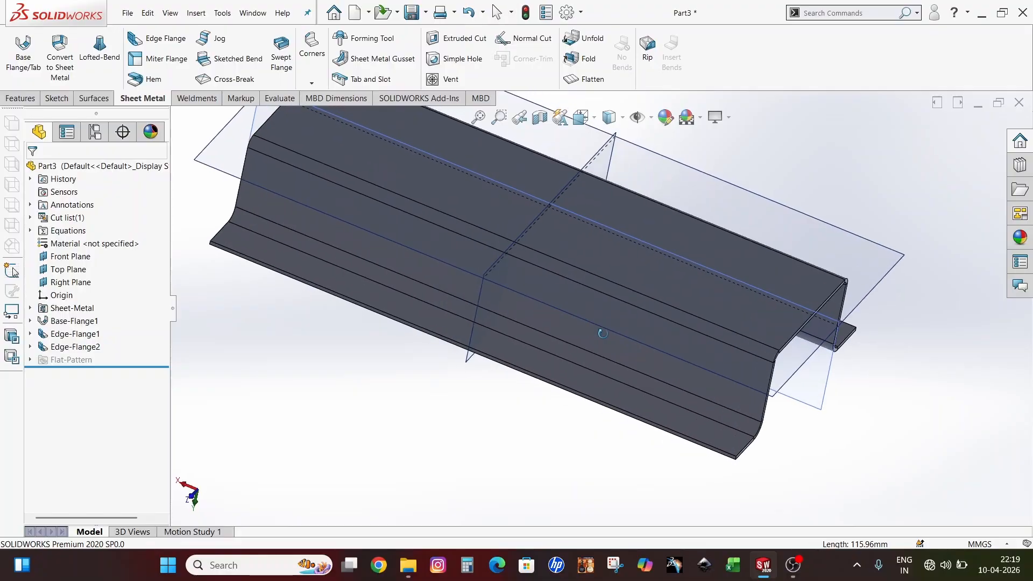
{"action": "scroll", "coordinate": [602, 373], "scroll_direction": "up", "scroll_amount": 3}
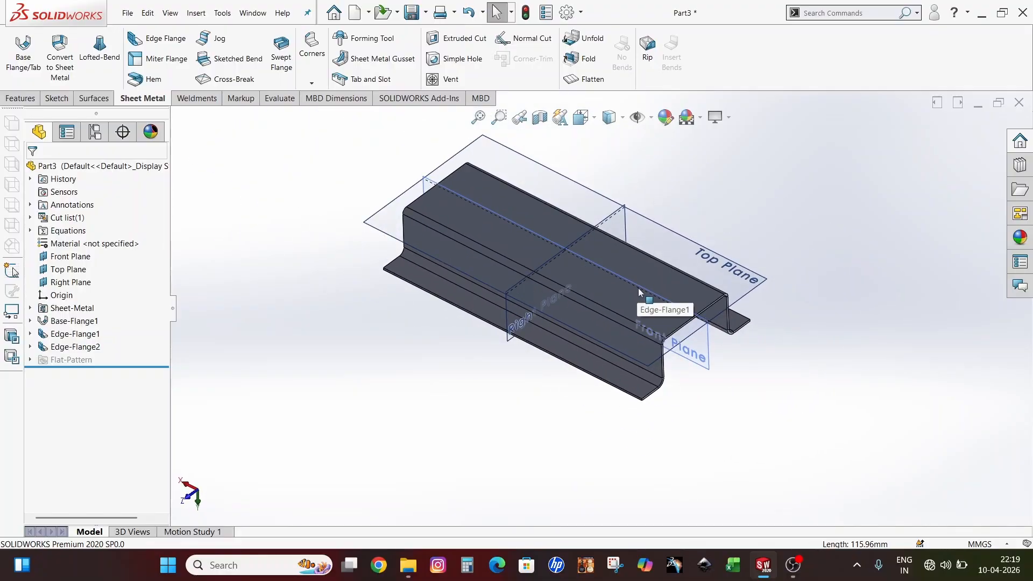